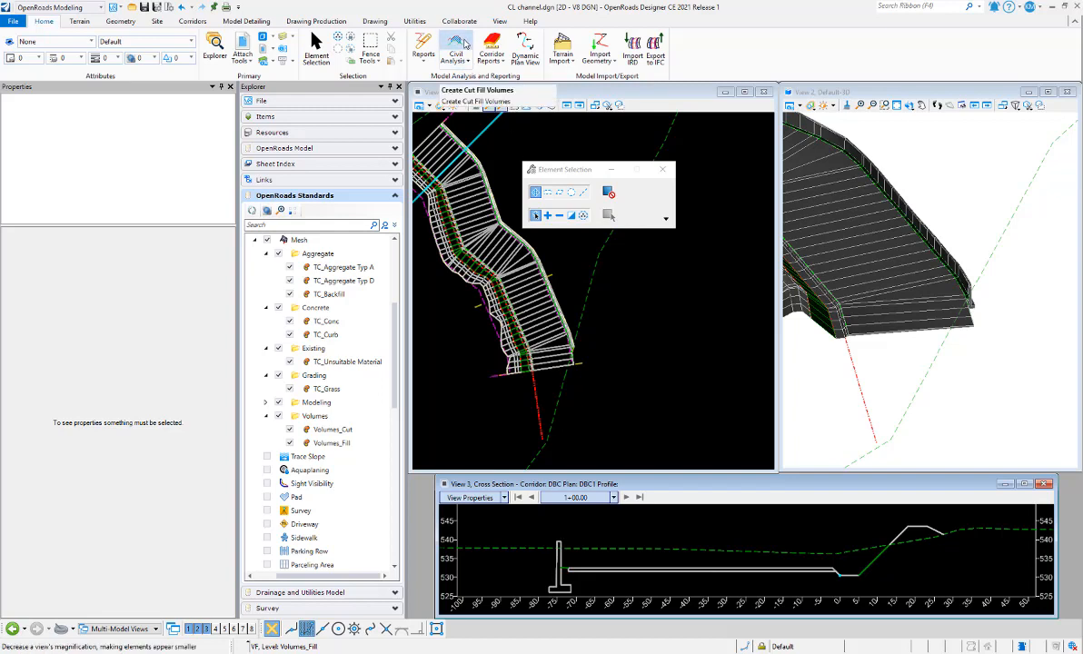
Create cut and fill volumes with the Volumes_Cut and Volumes_Fill feature definitions, leaving unsuitable, custom and substrata computation off.
{"action": "left_click", "coordinate": [466, 44]}
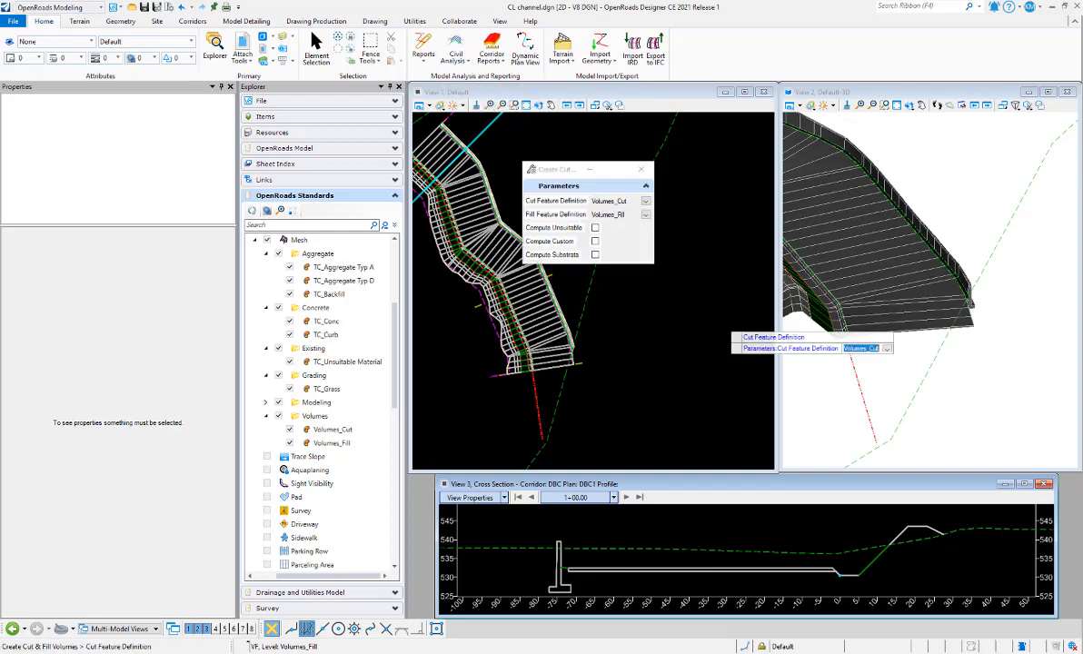
{"action": "left_click", "coordinate": [704, 307]}
{"action": "left_click", "coordinate": [703, 307]}
{"action": "left_click", "coordinate": [704, 307]}
{"action": "left_click", "coordinate": [704, 307]}
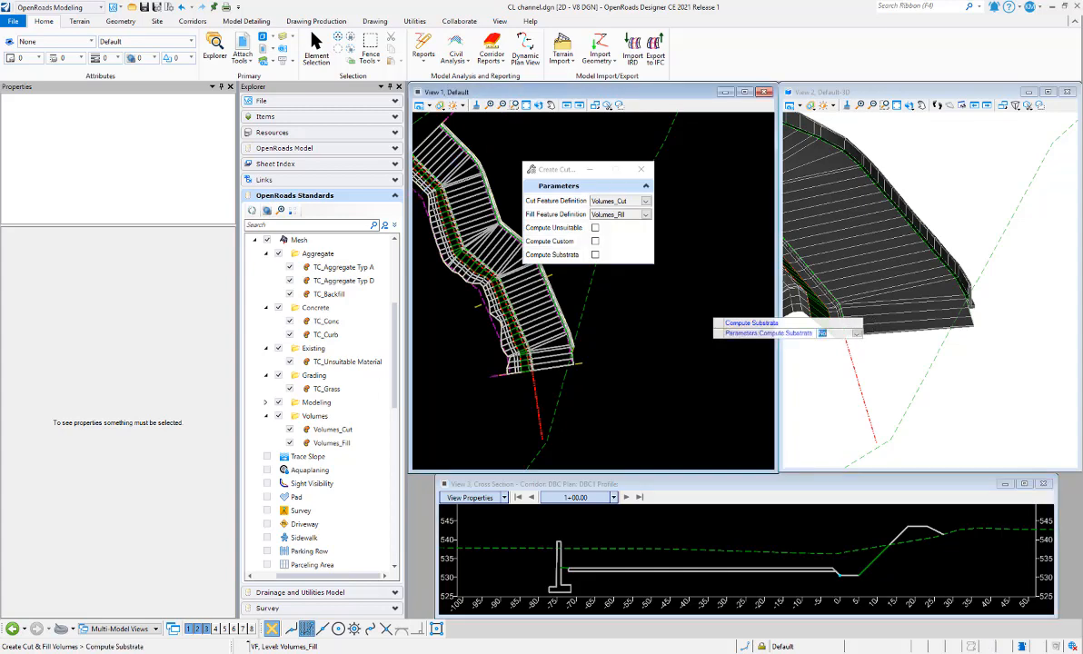
{"action": "left_click", "coordinate": [706, 309]}
{"action": "left_click", "coordinate": [716, 321]}
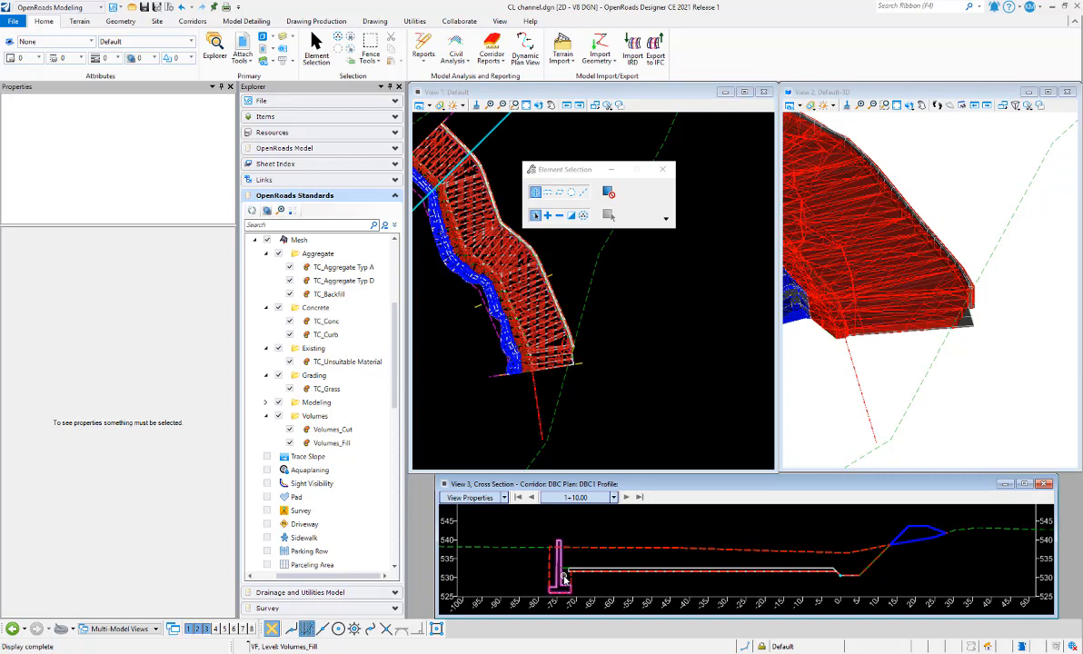
Check the cut boundary around the retaining wall in the cross section and open the channel corridor's template drop for editing.
{"action": "scroll", "coordinate": [564, 580], "scroll_direction": "up", "scroll_amount": 1}
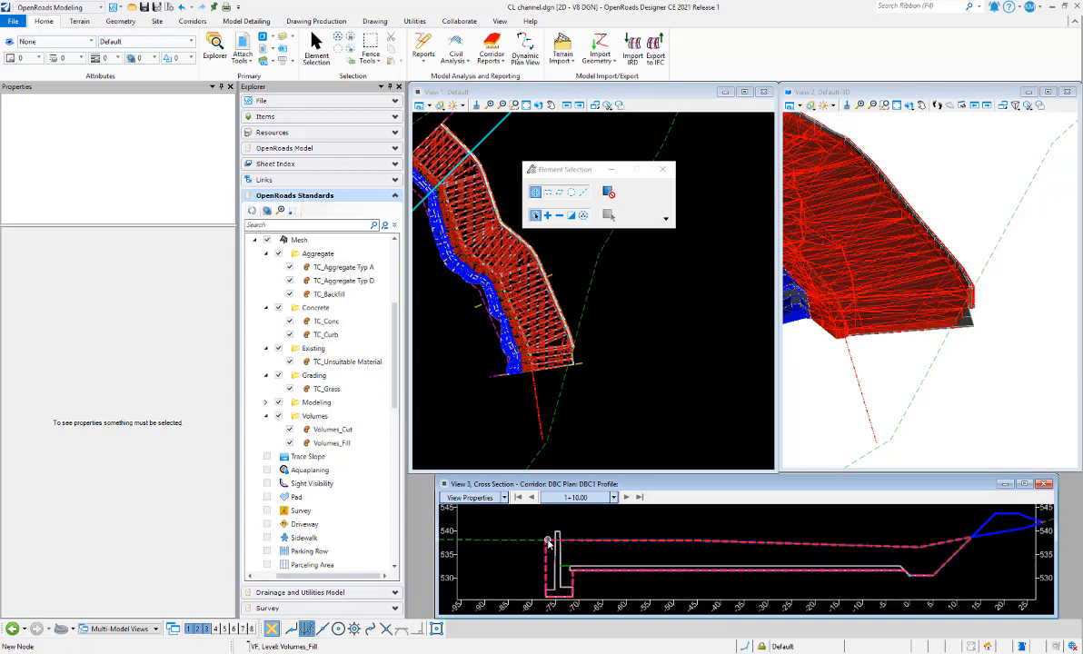
{"action": "mouse_move", "coordinate": [548, 542]}
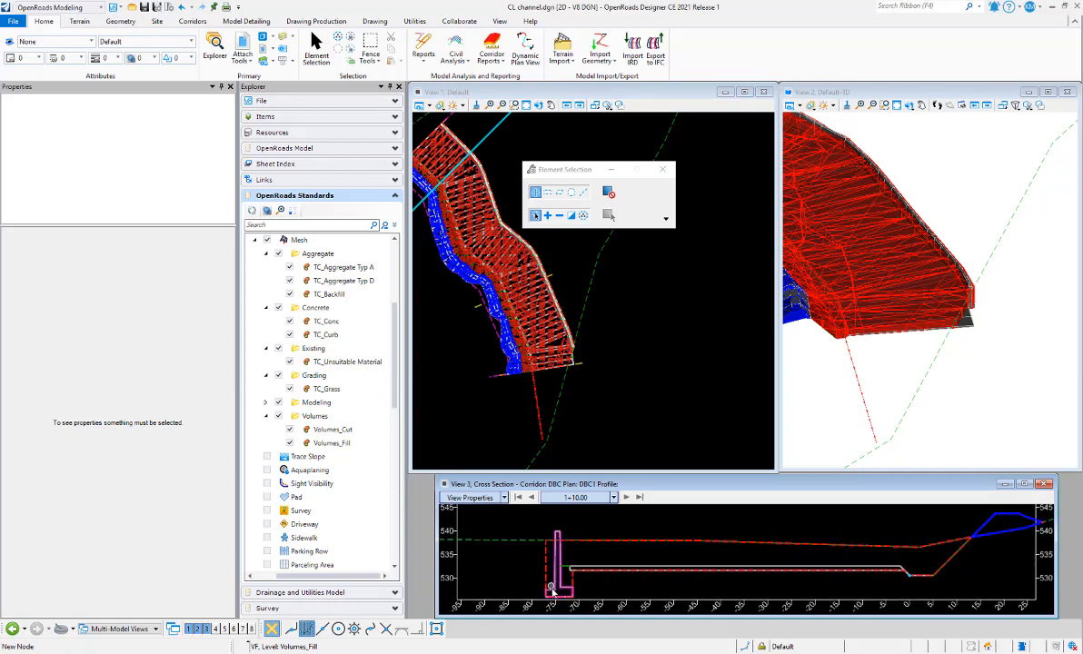
{"action": "mouse_move", "coordinate": [550, 600]}
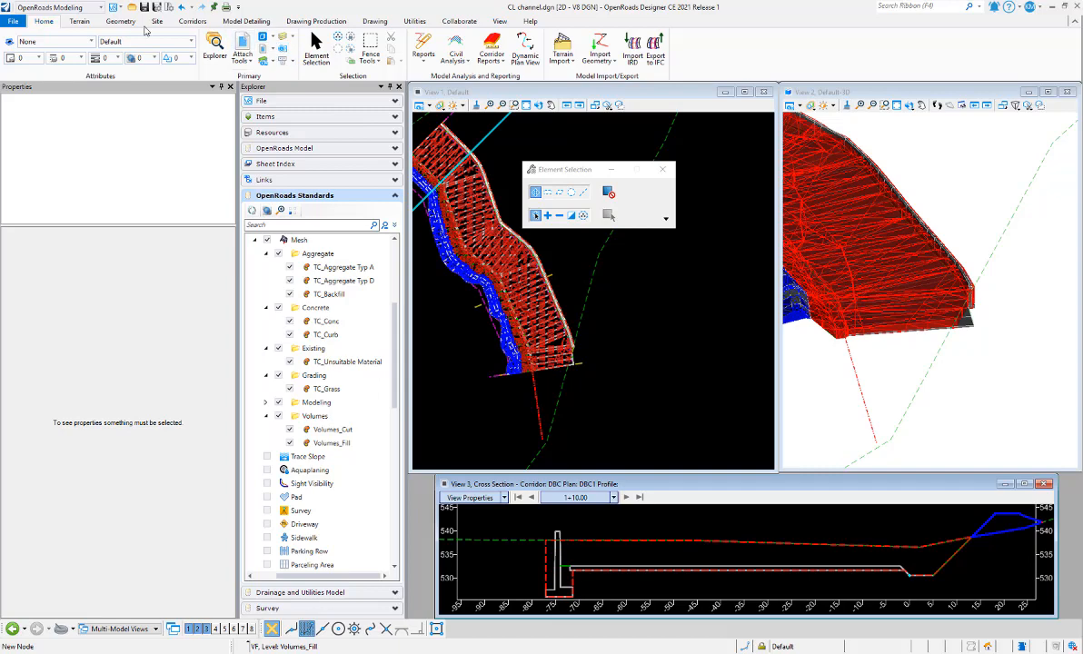
{"action": "left_click", "coordinate": [192, 23]}
{"action": "left_click", "coordinate": [301, 50]}
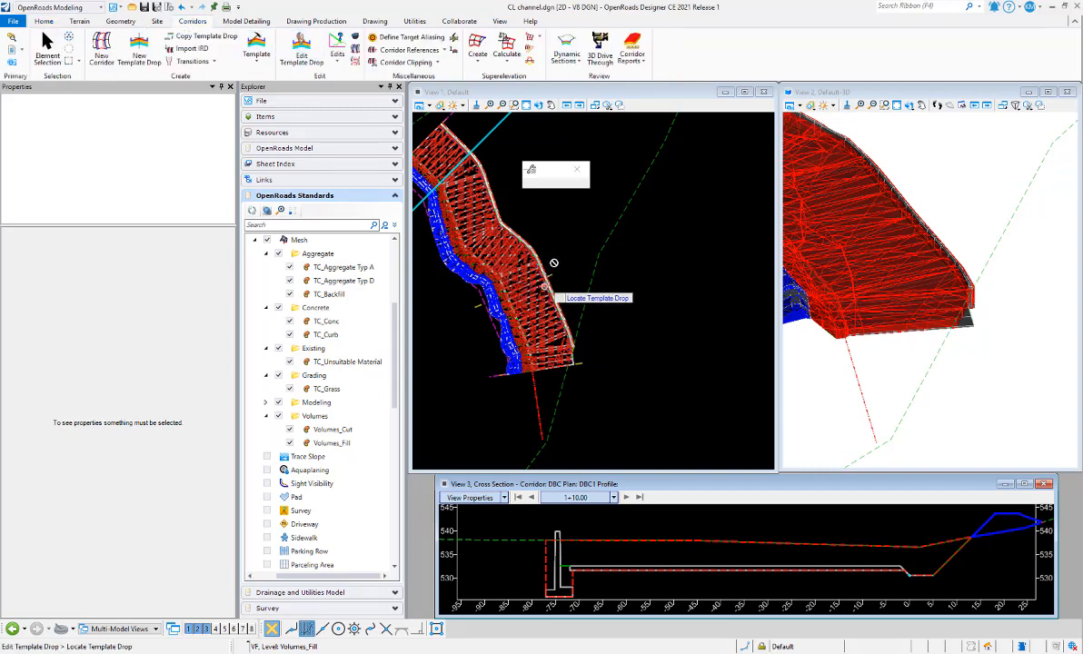
{"action": "left_click", "coordinate": [498, 332]}
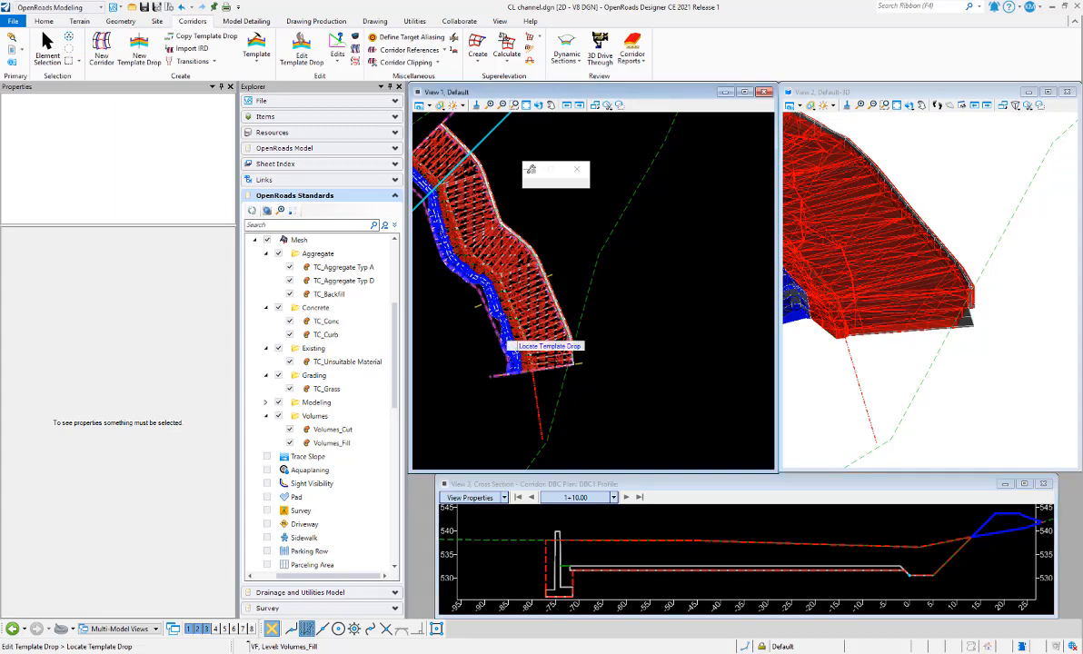
{"action": "left_click", "coordinate": [508, 345]}
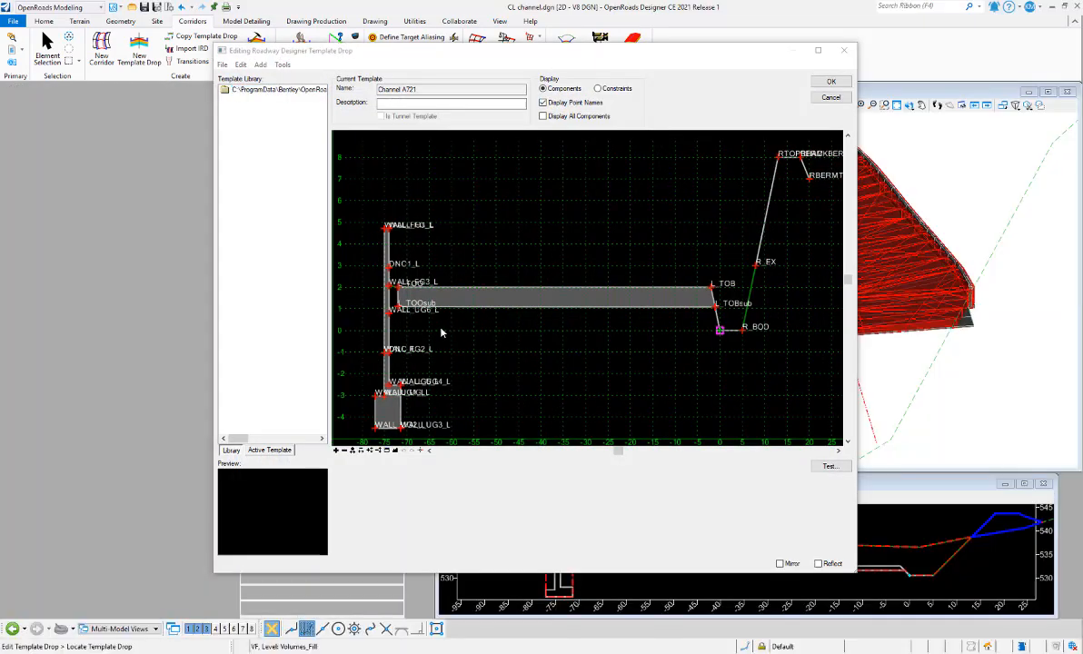
Draw a constrained TC_Backfill component between wall and slab, from WALL_FG3_L down to the footing top and up through L_TOOsub to L_TOO.
{"action": "right_click", "coordinate": [410, 334]}
{"action": "mouse_move", "coordinate": [545, 337]}
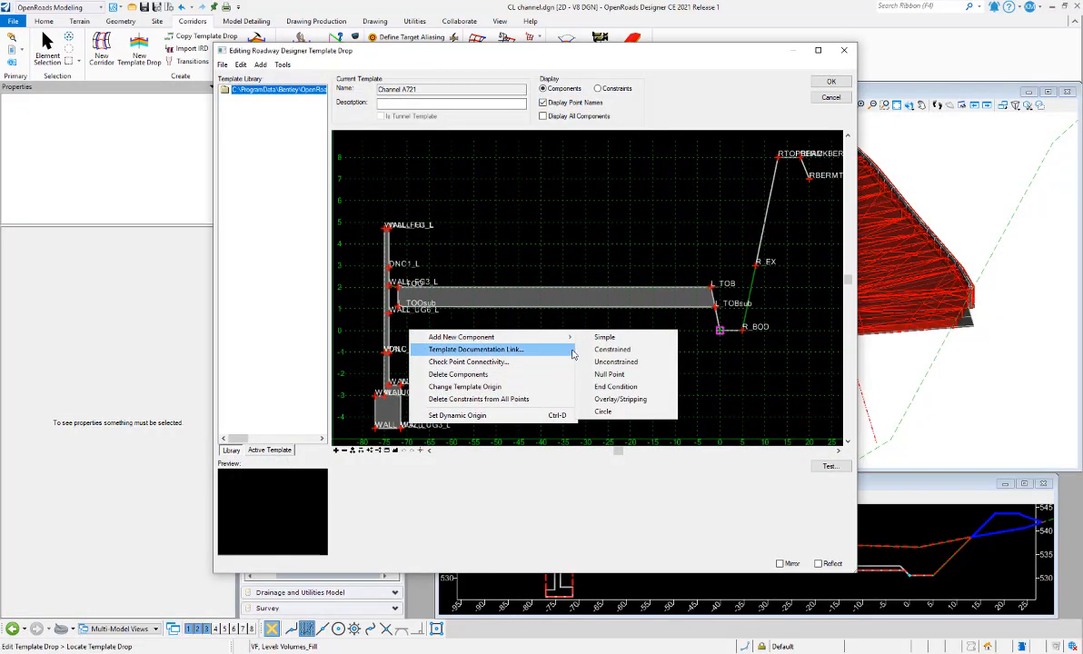
{"action": "left_click", "coordinate": [600, 351]}
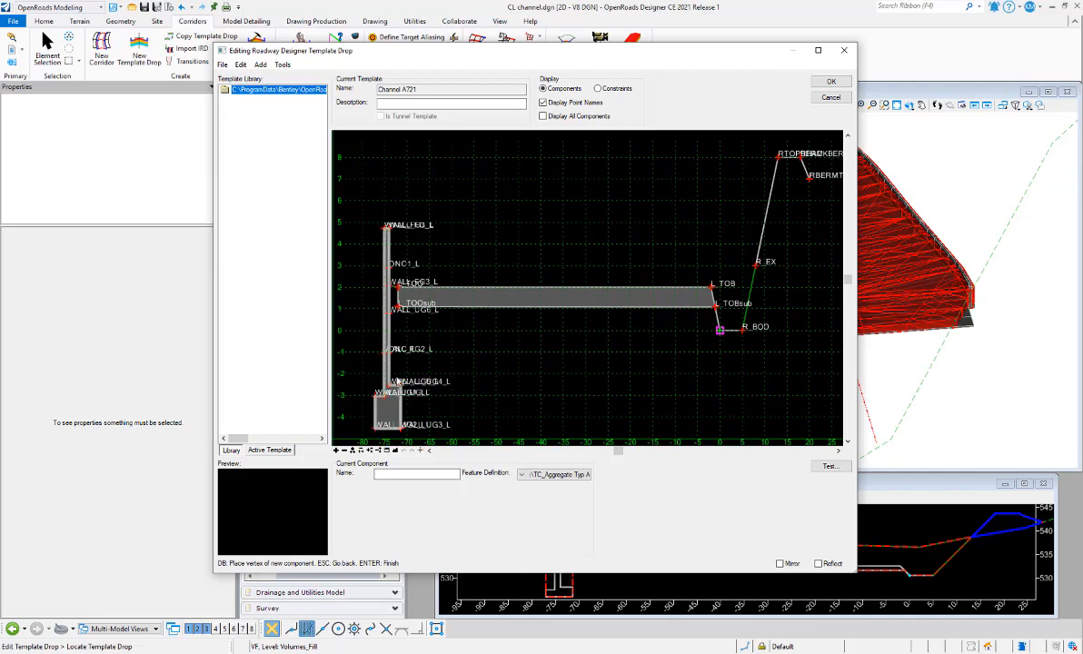
{"action": "left_click", "coordinate": [389, 285]}
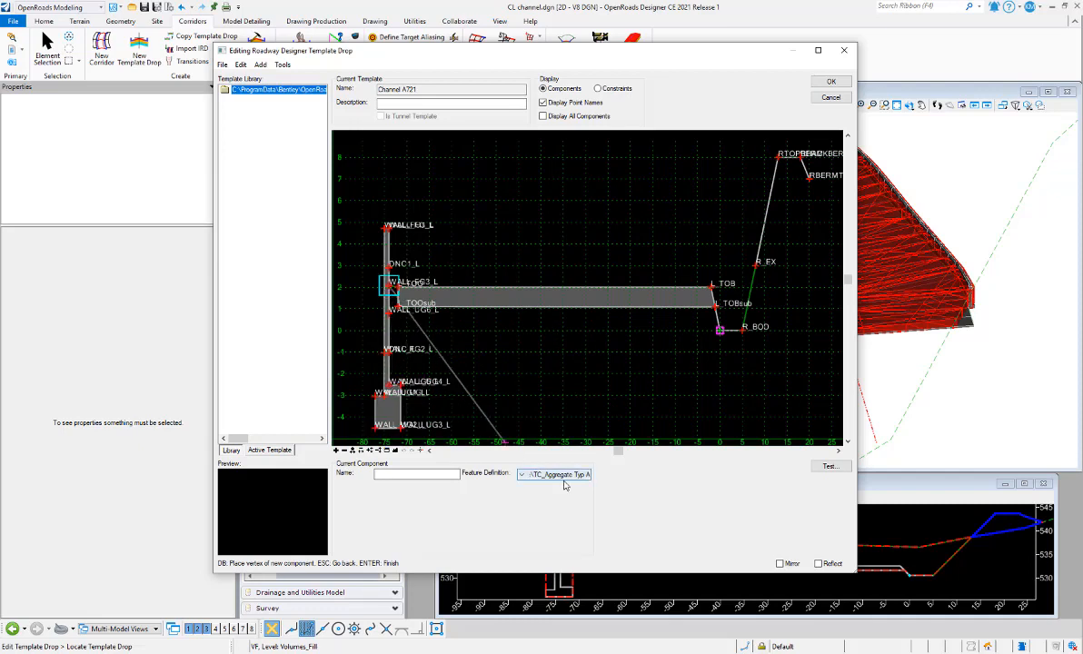
{"action": "left_click", "coordinate": [527, 474]}
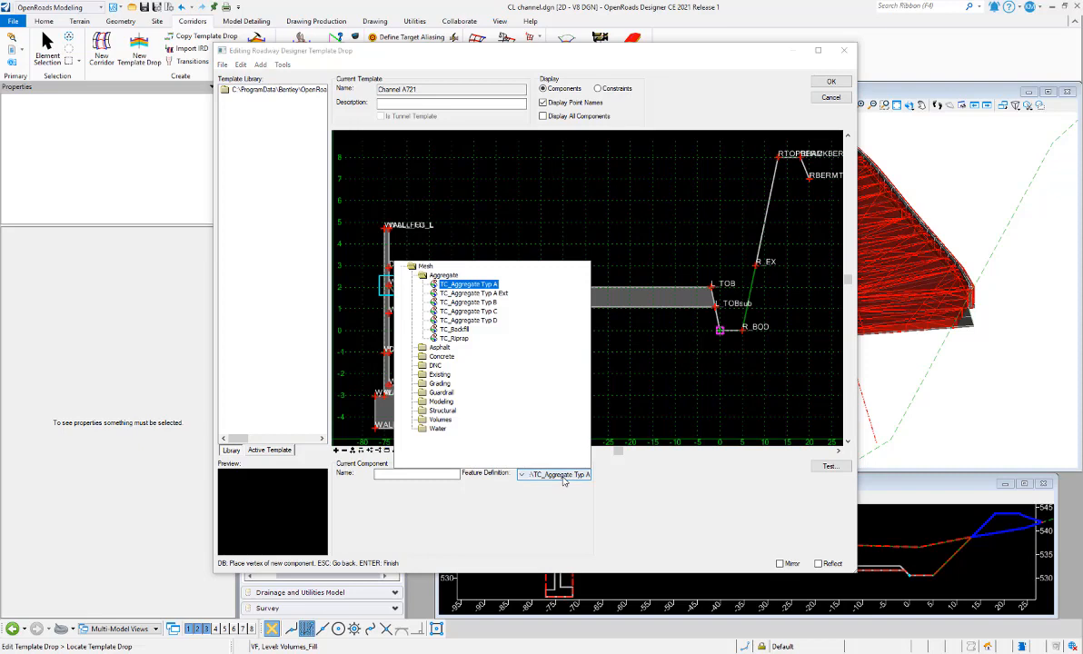
{"action": "left_click", "coordinate": [452, 329]}
{"action": "left_click", "coordinate": [390, 384]}
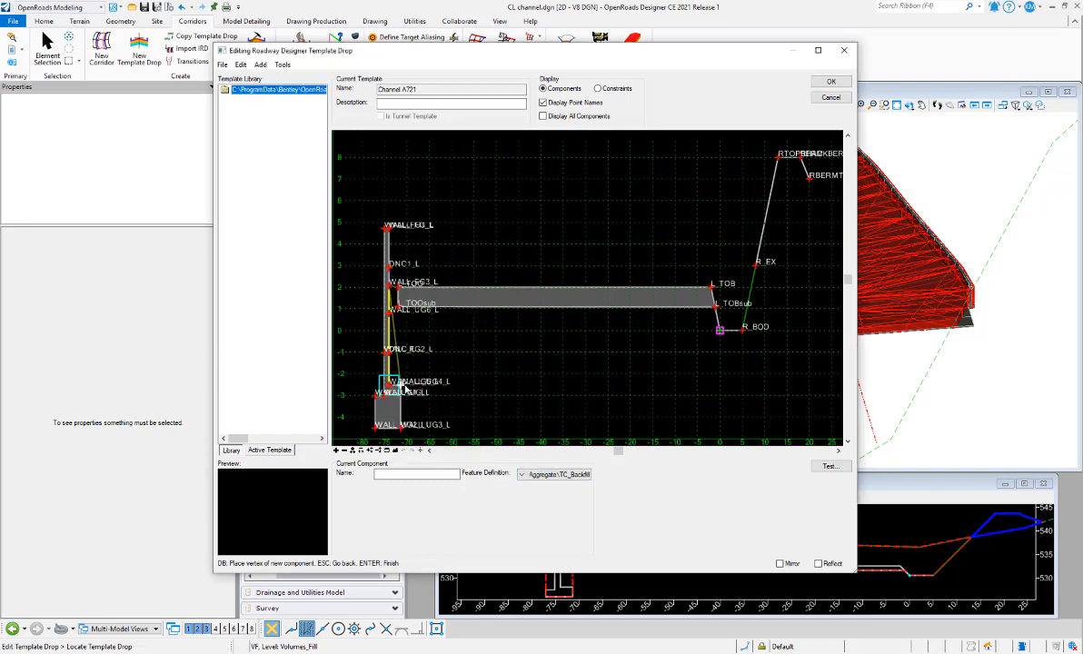
{"action": "left_click", "coordinate": [400, 382]}
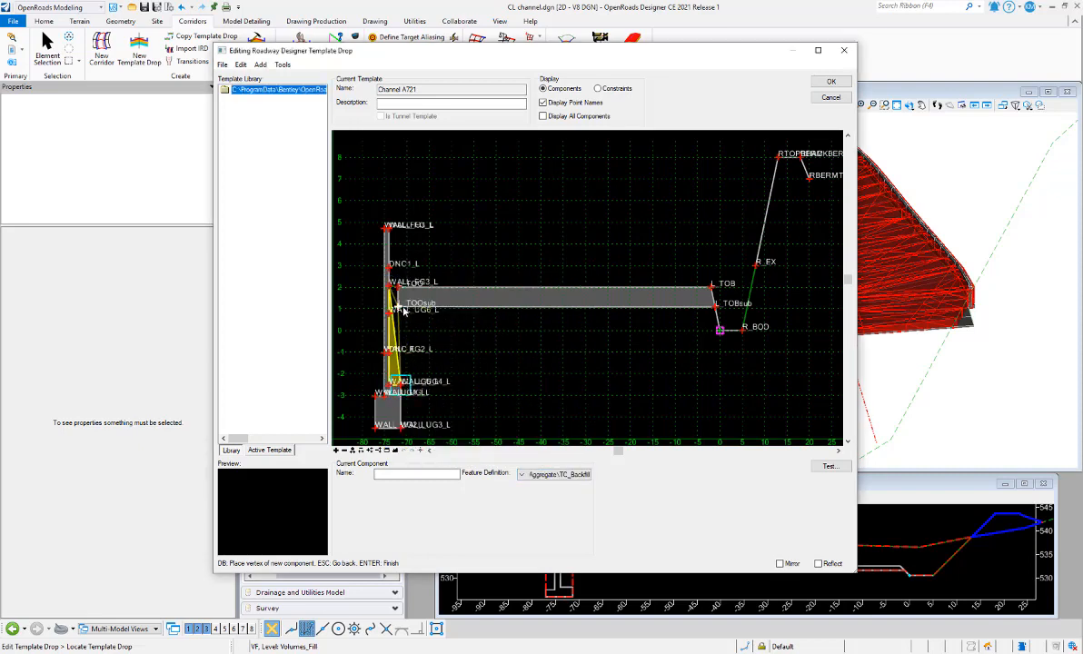
{"action": "left_click", "coordinate": [402, 307]}
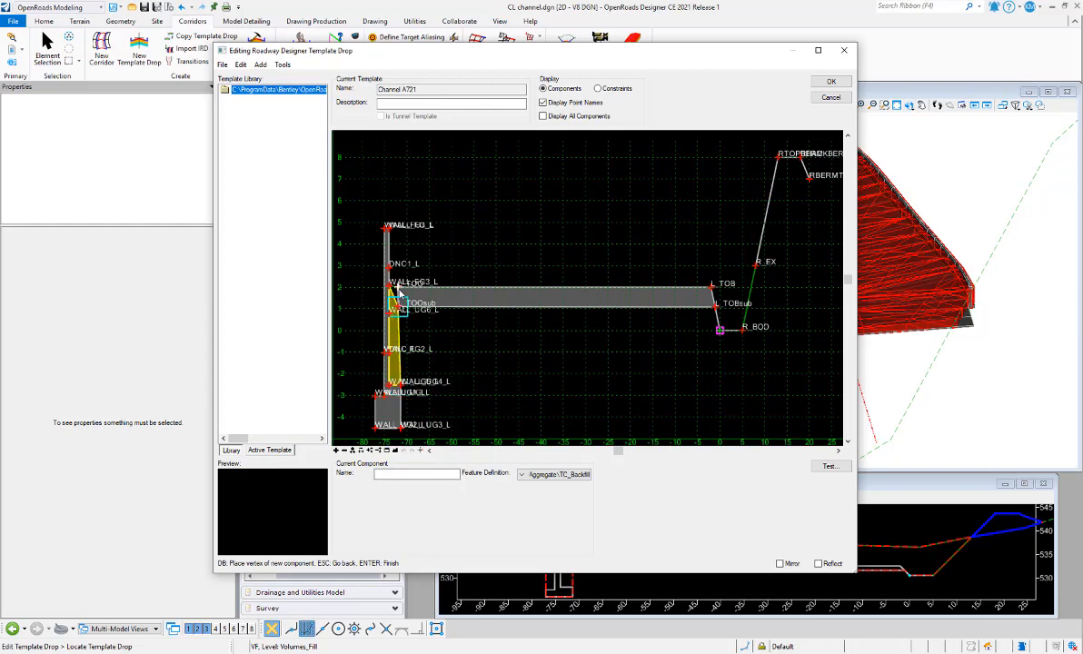
{"action": "right_click", "coordinate": [403, 312]}
{"action": "left_click", "coordinate": [420, 319]}
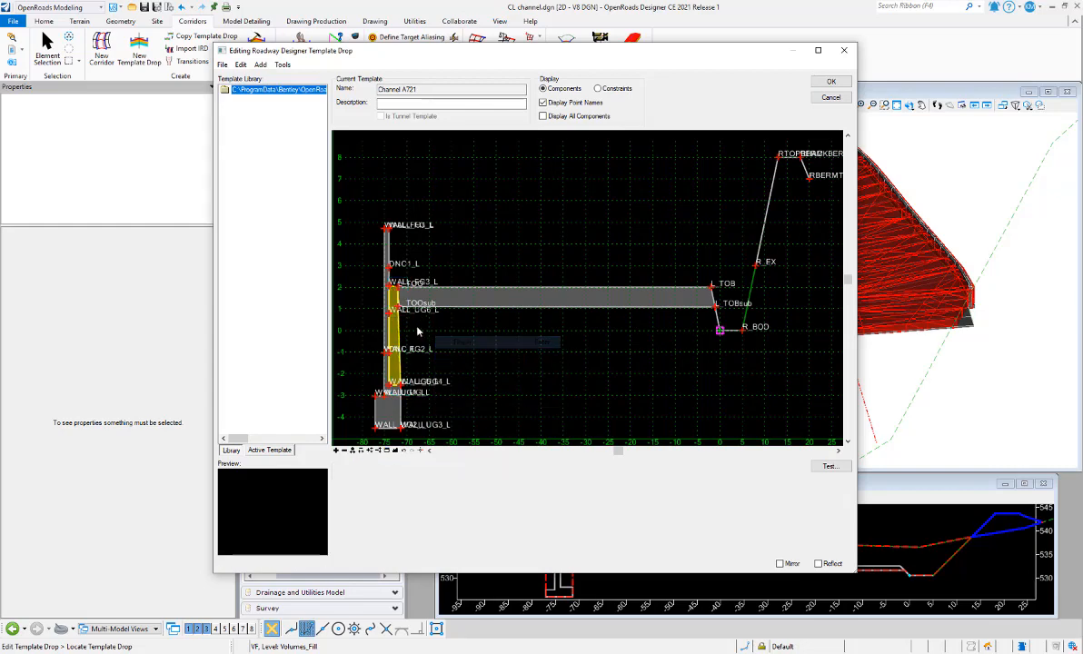
Insert a point into the backfill's slab-side edge below L_TOOsub and place it on the slab's underside.
{"action": "scroll", "coordinate": [397, 318], "scroll_direction": "up", "scroll_amount": 4}
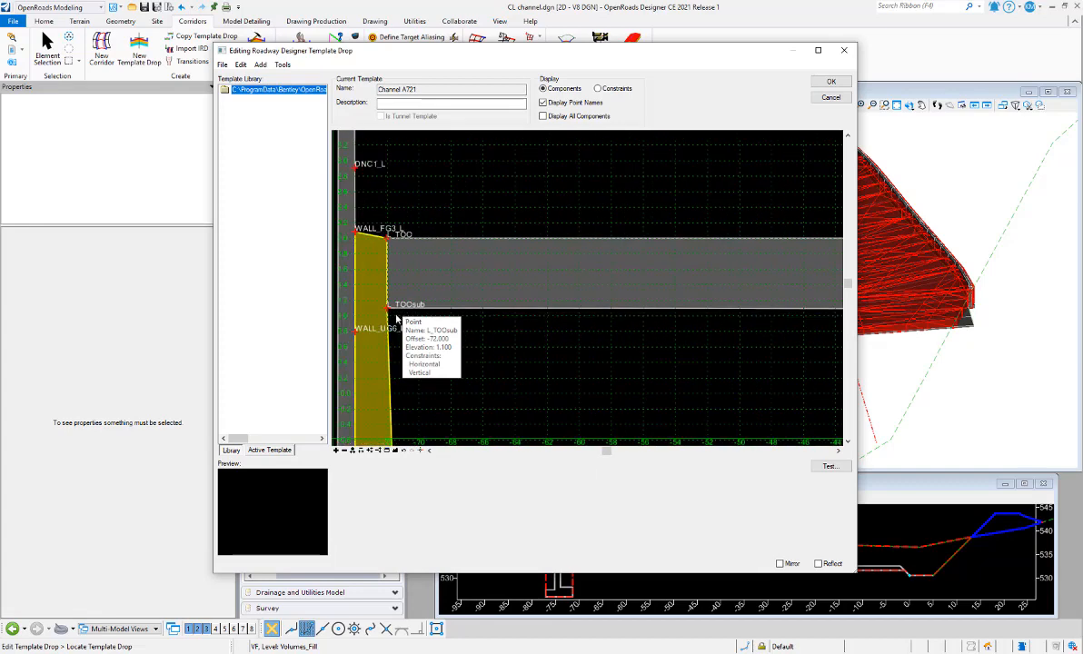
{"action": "right_click", "coordinate": [390, 329]}
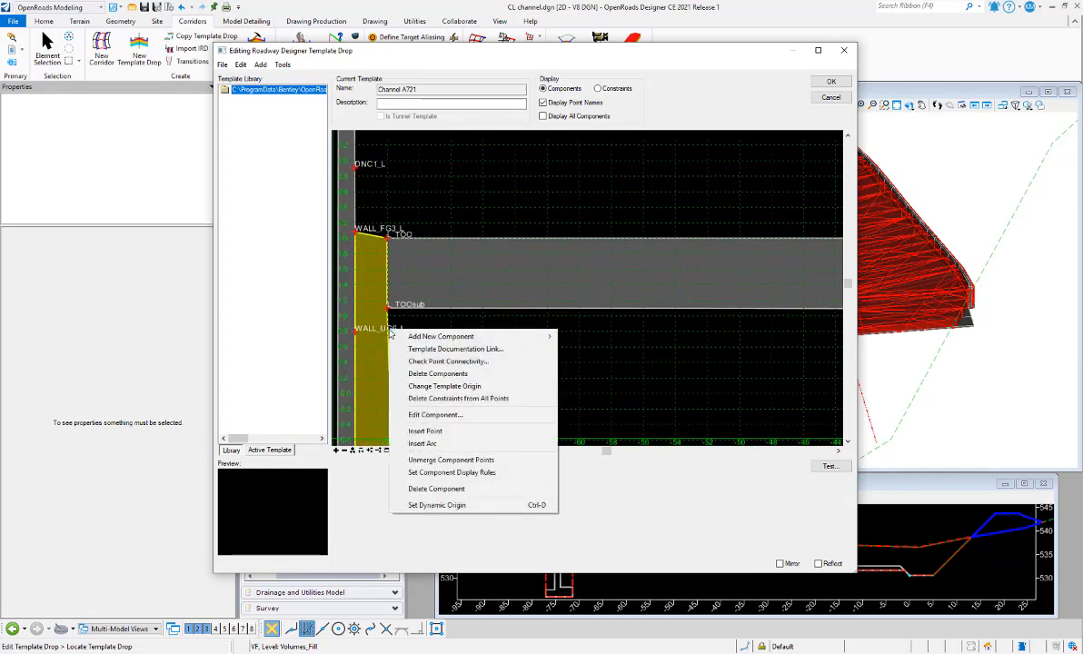
{"action": "left_click", "coordinate": [425, 432]}
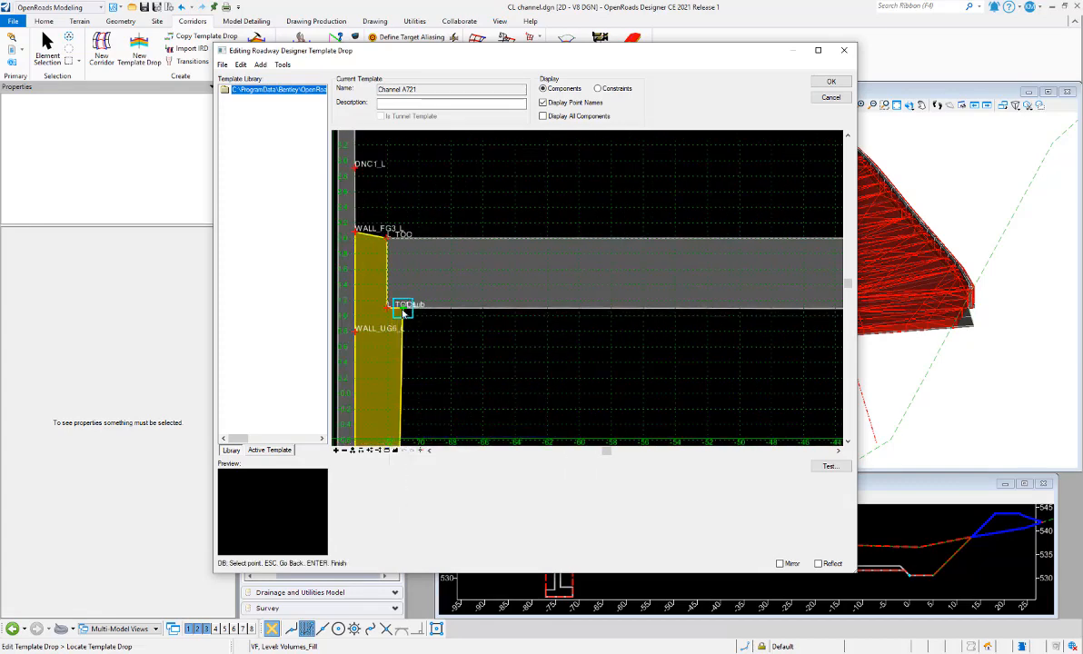
{"action": "right_click", "coordinate": [402, 313]}
{"action": "left_click", "coordinate": [411, 323]}
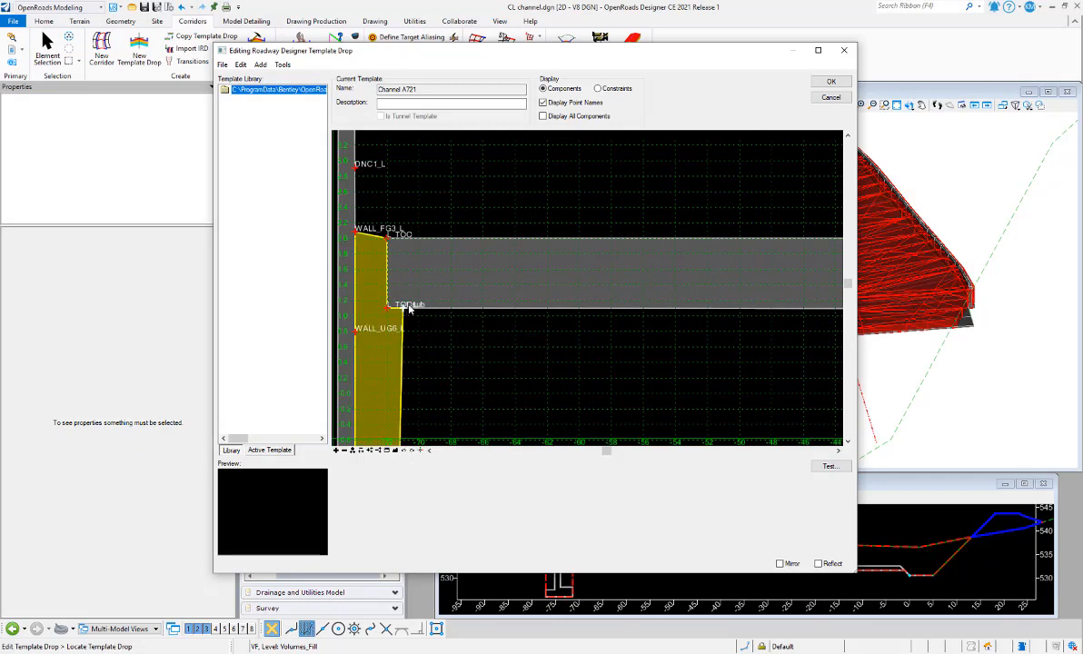
Constrain the inserted backfill point horizontally to WALL_UG4_L with a value of 0.
{"action": "double_click", "coordinate": [409, 309]}
{"action": "left_click", "coordinate": [833, 369]}
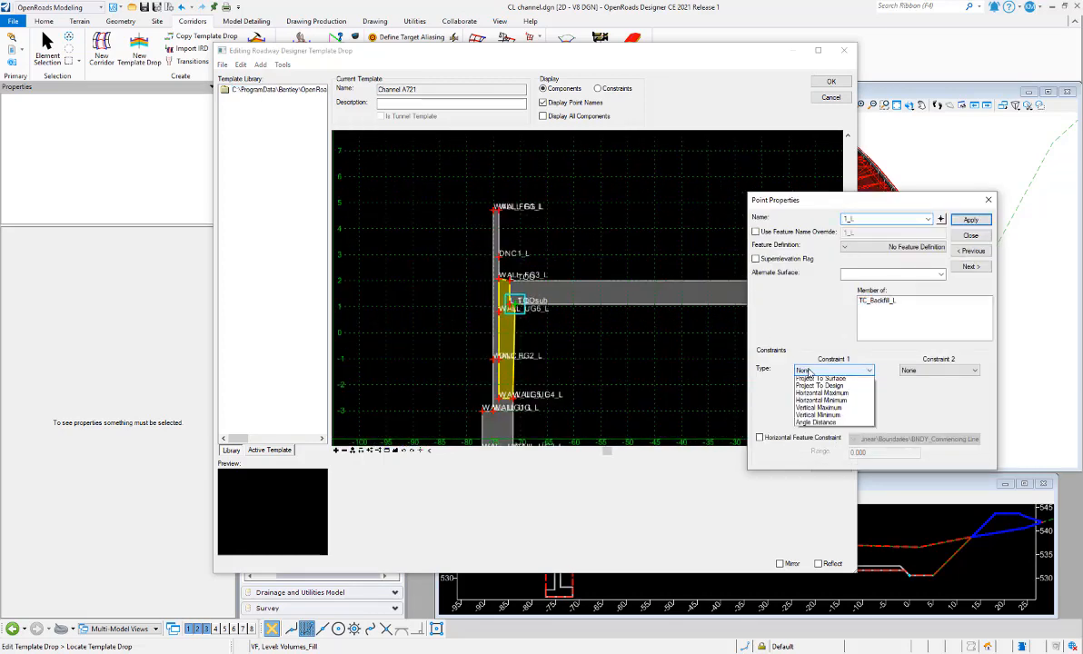
{"action": "scroll", "coordinate": [833, 400], "scroll_direction": "up", "scroll_amount": 2}
{"action": "left_click", "coordinate": [822, 385]}
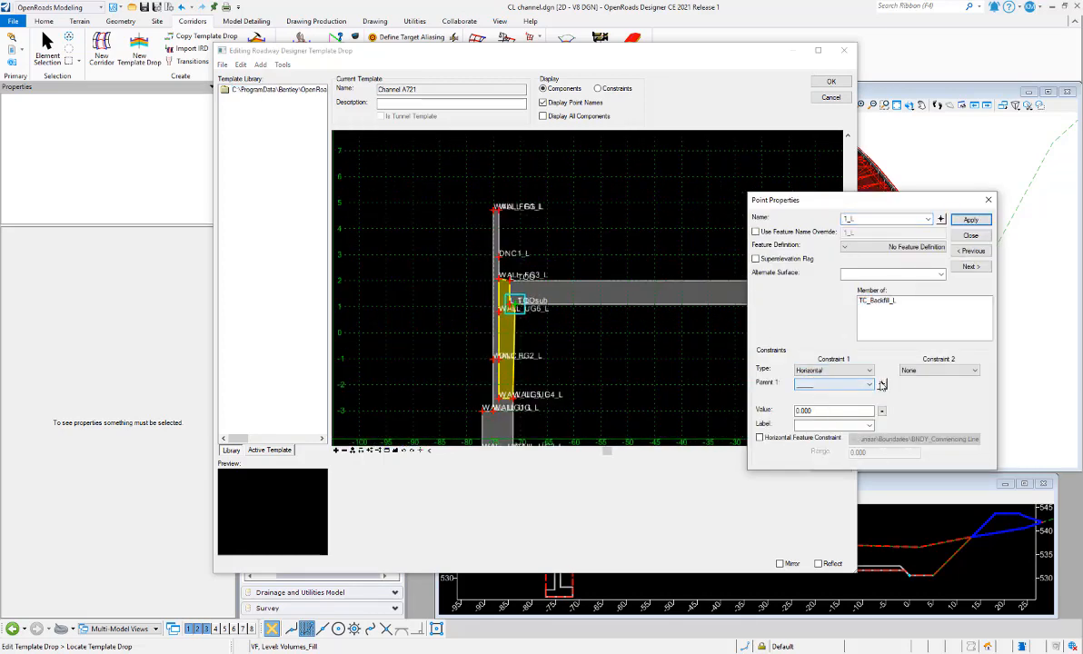
{"action": "left_click", "coordinate": [881, 384]}
{"action": "left_click", "coordinate": [514, 398]}
{"action": "type", "text": "0"}
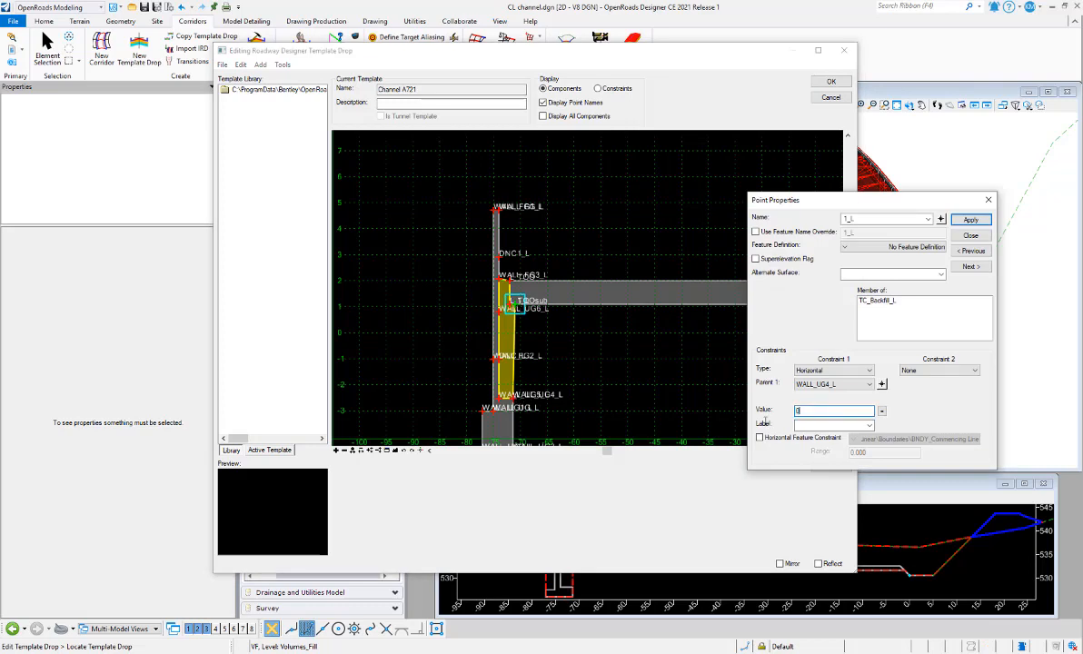
{"action": "key", "text": "Tab"}
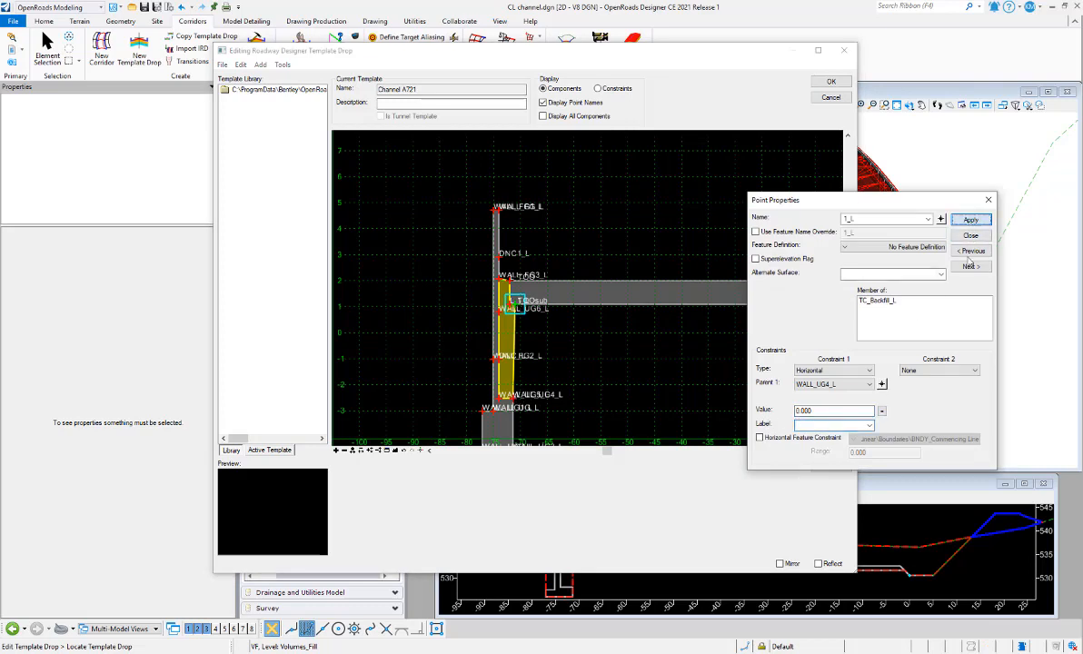
Add a vertical constraint from the inserted backfill point to L_TOOsub with a value of 0 and close its properties.
{"action": "left_click", "coordinate": [945, 371]}
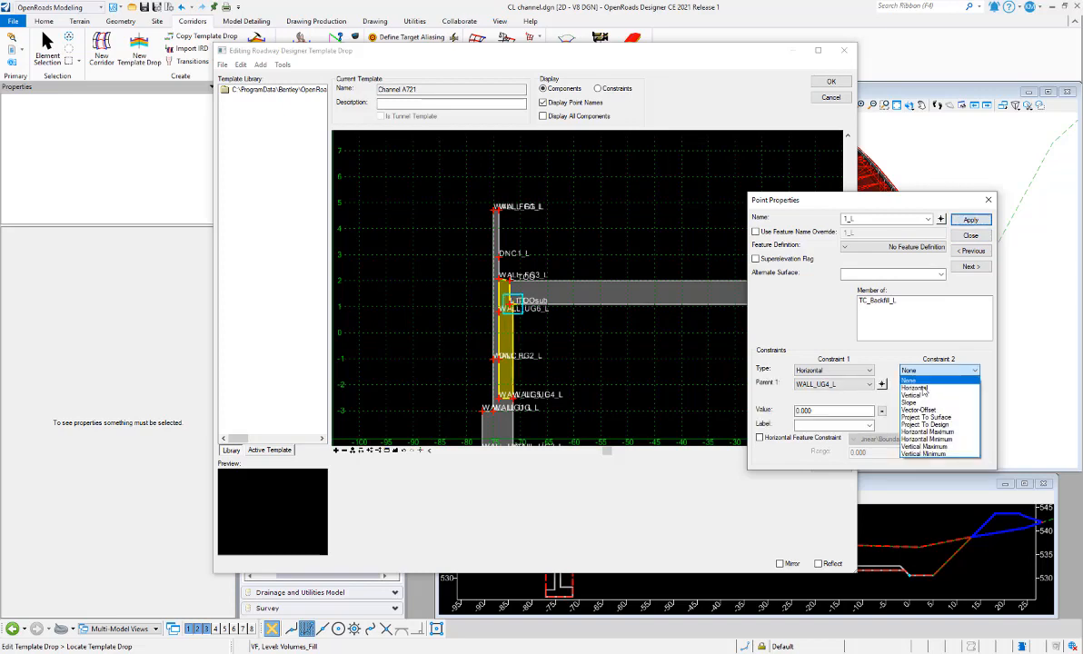
{"action": "left_click", "coordinate": [916, 396]}
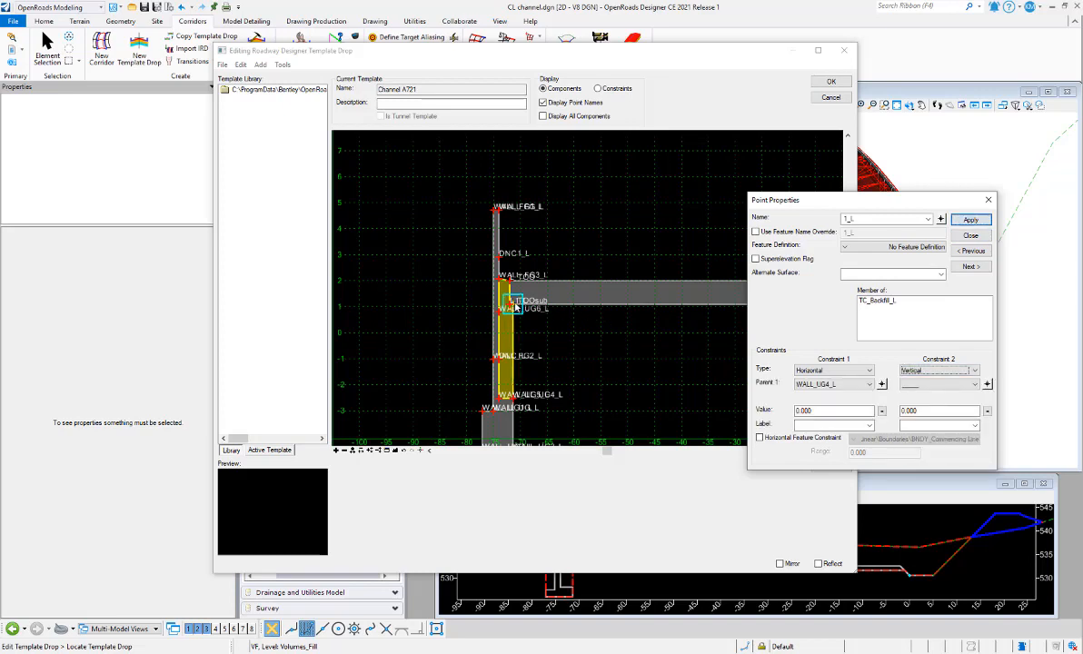
{"action": "left_click", "coordinate": [986, 384]}
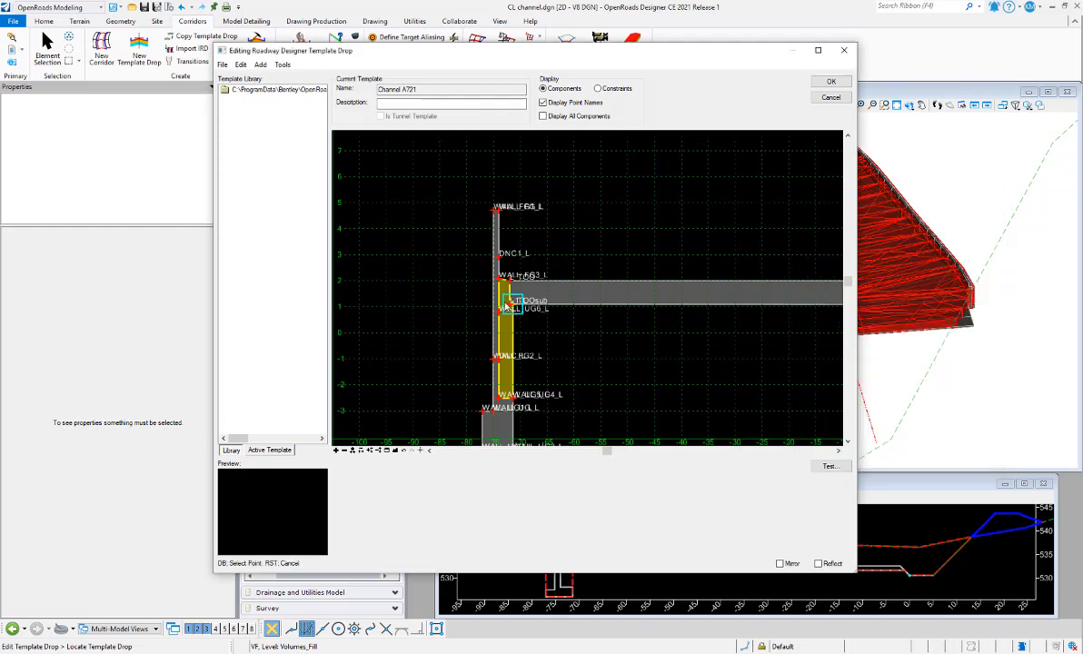
{"action": "left_click", "coordinate": [512, 303]}
{"action": "double_click", "coordinate": [958, 410]}
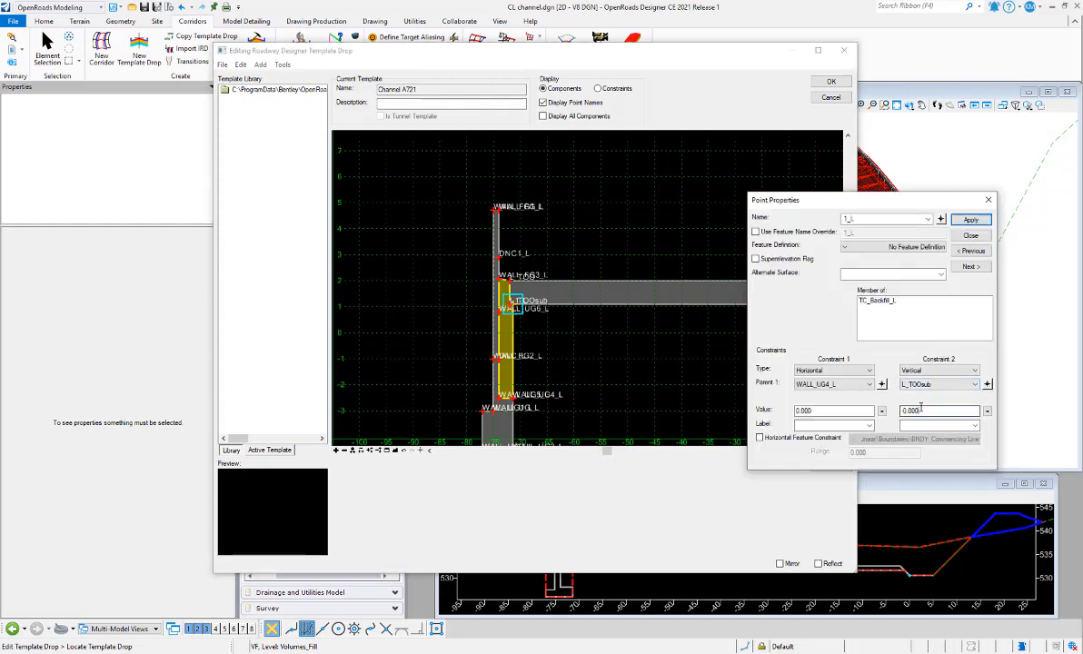
{"action": "type", "text": "0"}
{"action": "key", "text": "Tab"}
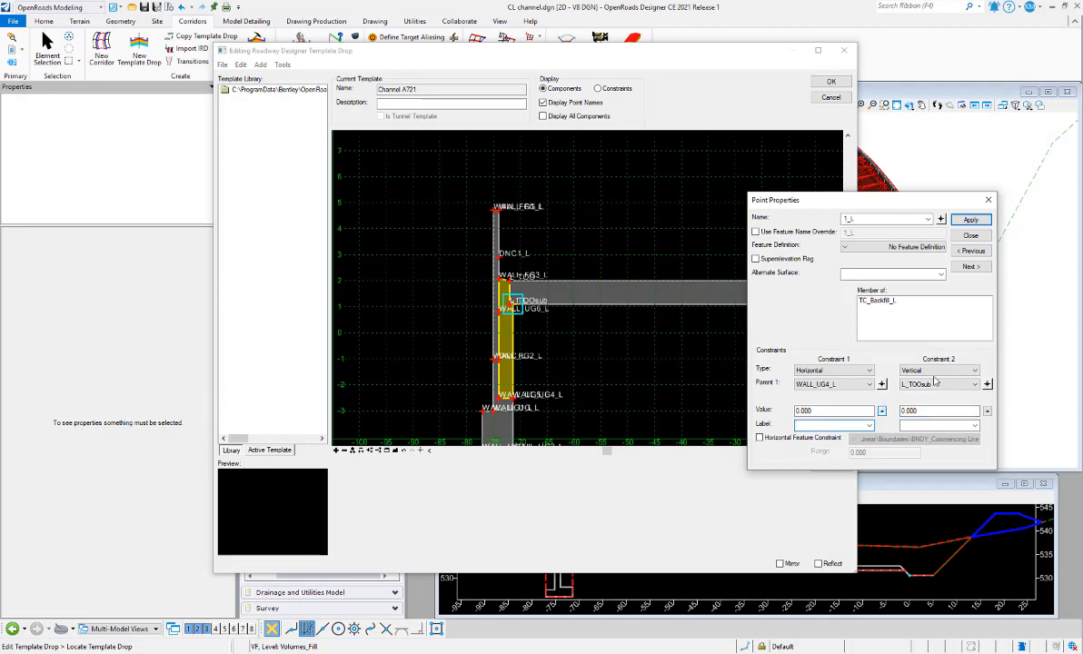
{"action": "left_click", "coordinate": [970, 236]}
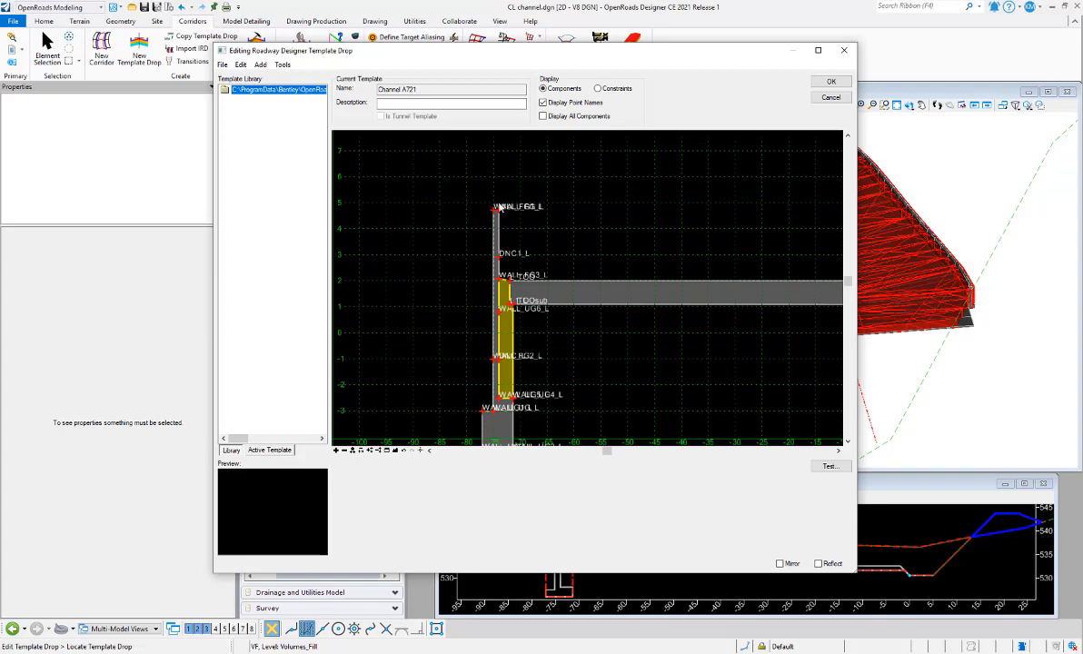
Draw a TC_Backfill end condition targeting the active terrain, rising nearly vertically about 3.3 units from WALL_UG1_L at the footing's outer edge.
{"action": "right_click", "coordinate": [483, 310]}
{"action": "mouse_move", "coordinate": [600, 311]}
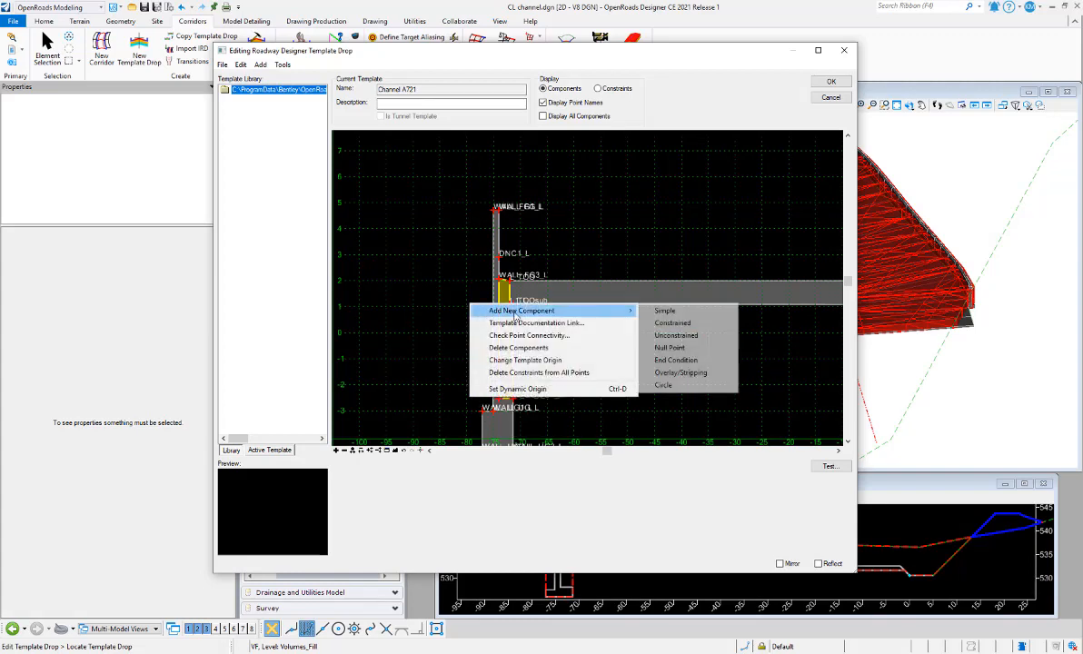
{"action": "left_click", "coordinate": [674, 360]}
{"action": "left_click", "coordinate": [482, 410]}
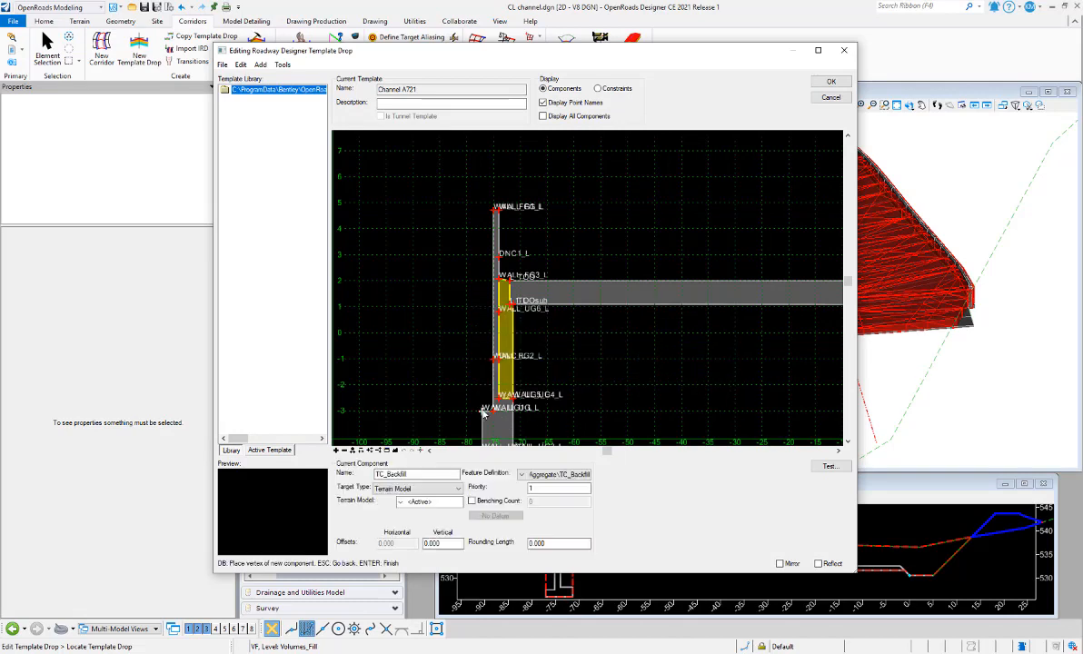
{"action": "left_click", "coordinate": [482, 323]}
{"action": "right_click", "coordinate": [481, 324]}
{"action": "left_click", "coordinate": [486, 330]}
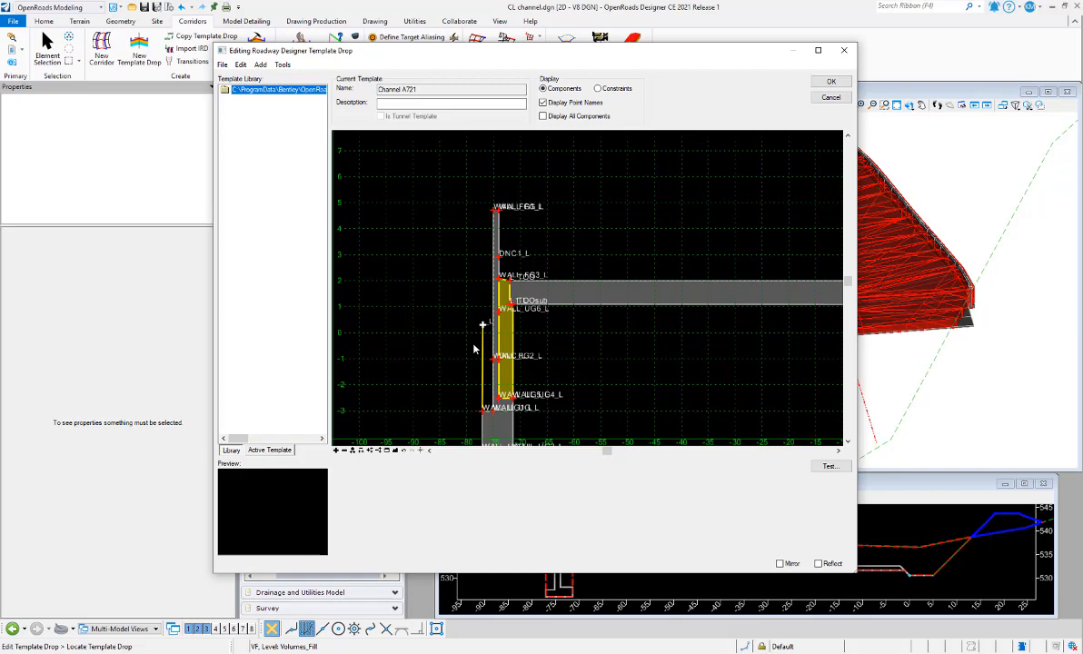
Make the TC_Backfill end condition infinite through its upper end point, and close the point's properties.
{"action": "double_click", "coordinate": [483, 324]}
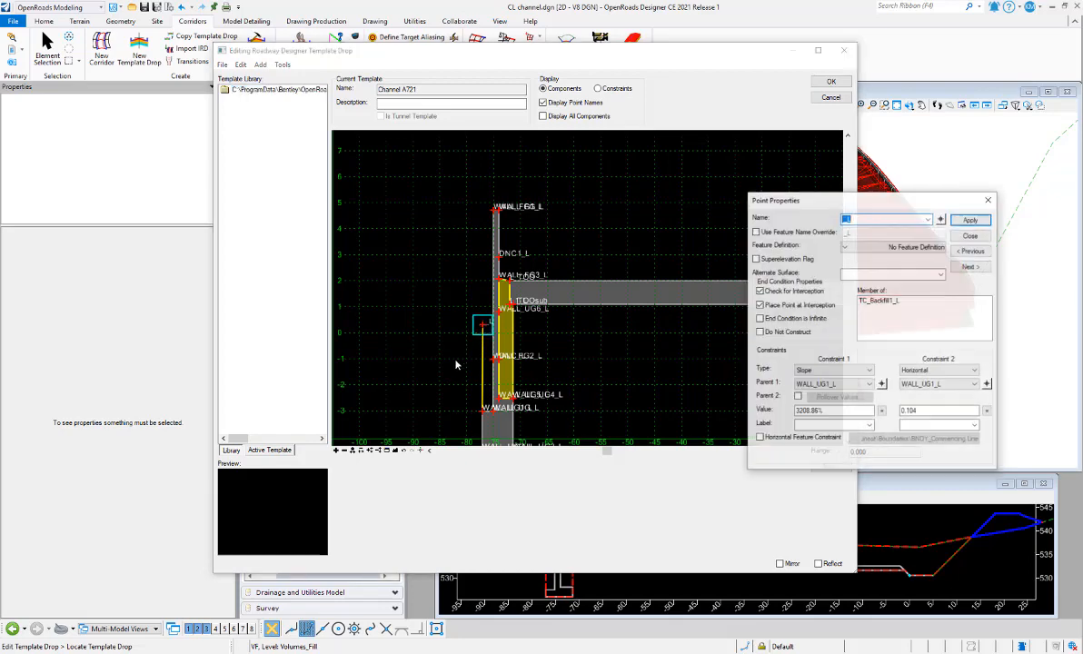
{"action": "left_click", "coordinate": [760, 318]}
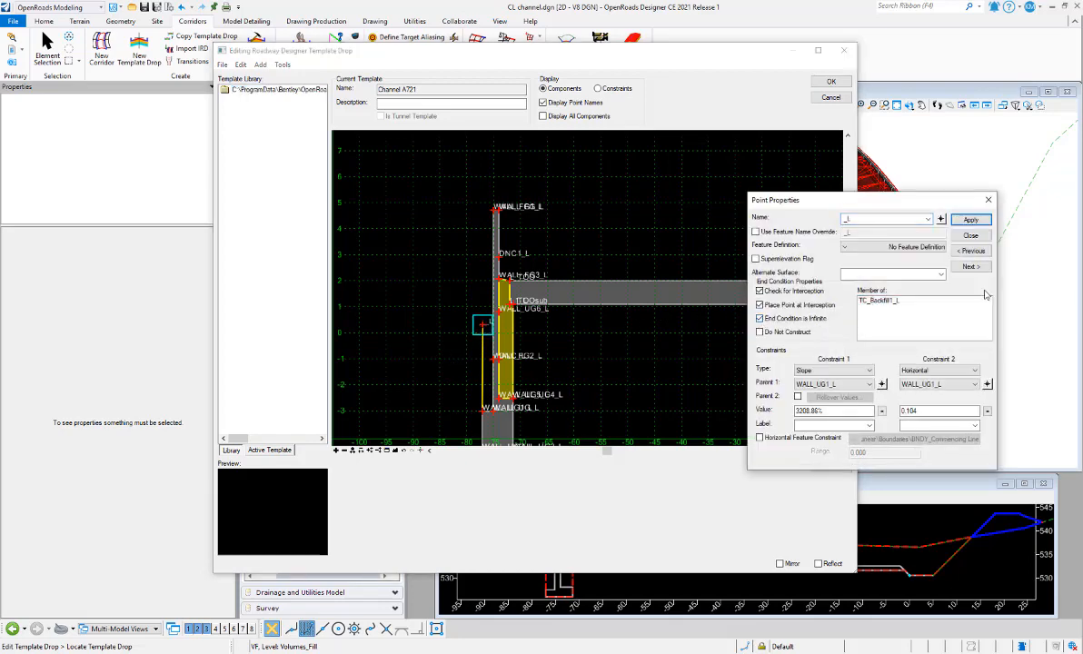
{"action": "left_click", "coordinate": [970, 237]}
Draw a closed TC_Backfill component between the end condition line and the wall's outer face, peaking above the wall at offset -75, elevation about 5.6.
{"action": "right_click", "coordinate": [471, 298]}
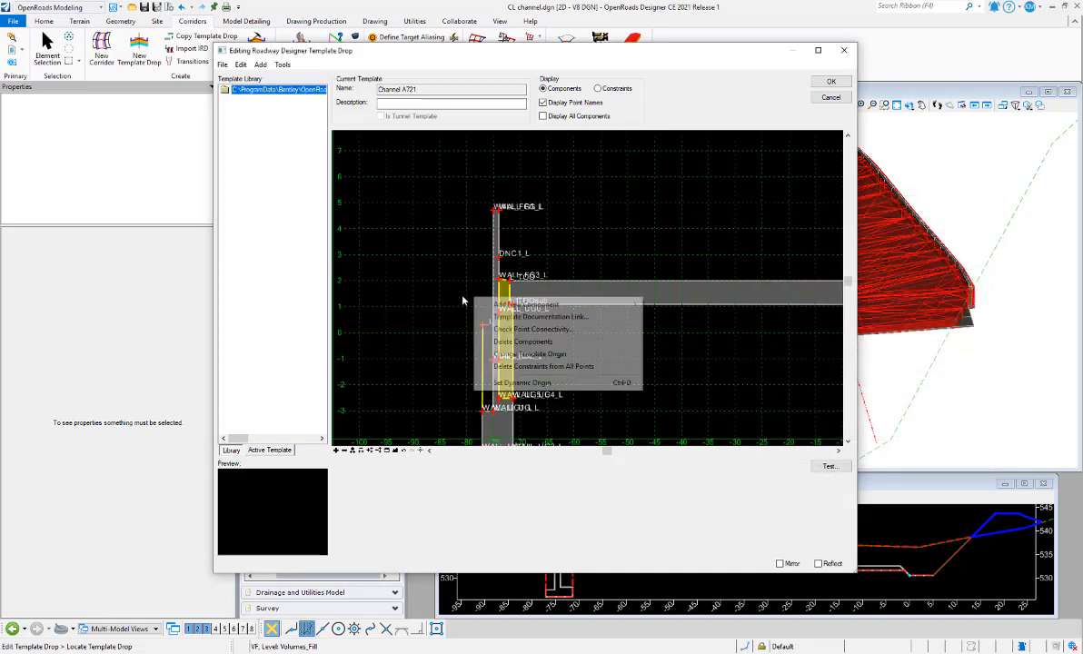
{"action": "mouse_move", "coordinate": [563, 304]}
{"action": "left_click", "coordinate": [687, 317]}
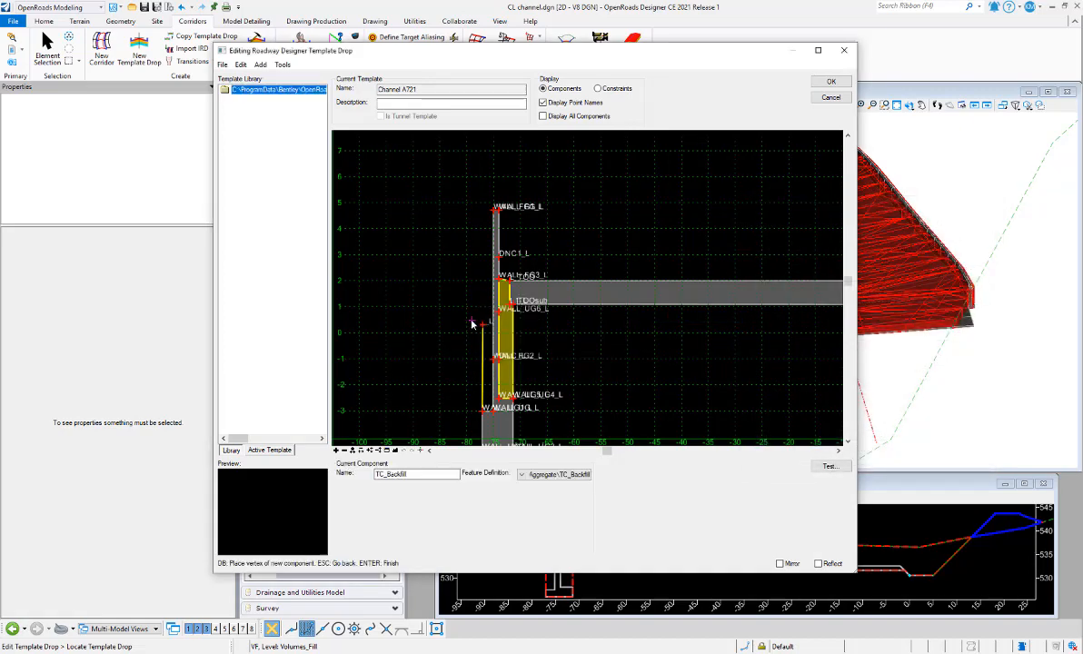
{"action": "left_click", "coordinate": [482, 324]}
{"action": "left_click", "coordinate": [482, 409]}
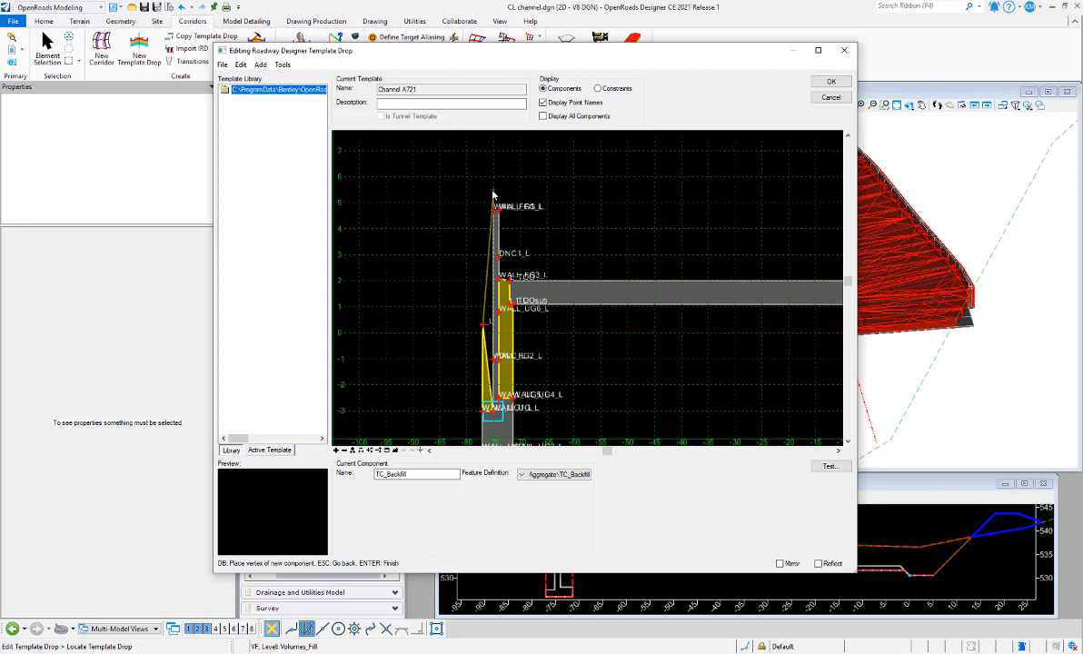
{"action": "left_click", "coordinate": [493, 187]}
{"action": "right_click", "coordinate": [531, 195]}
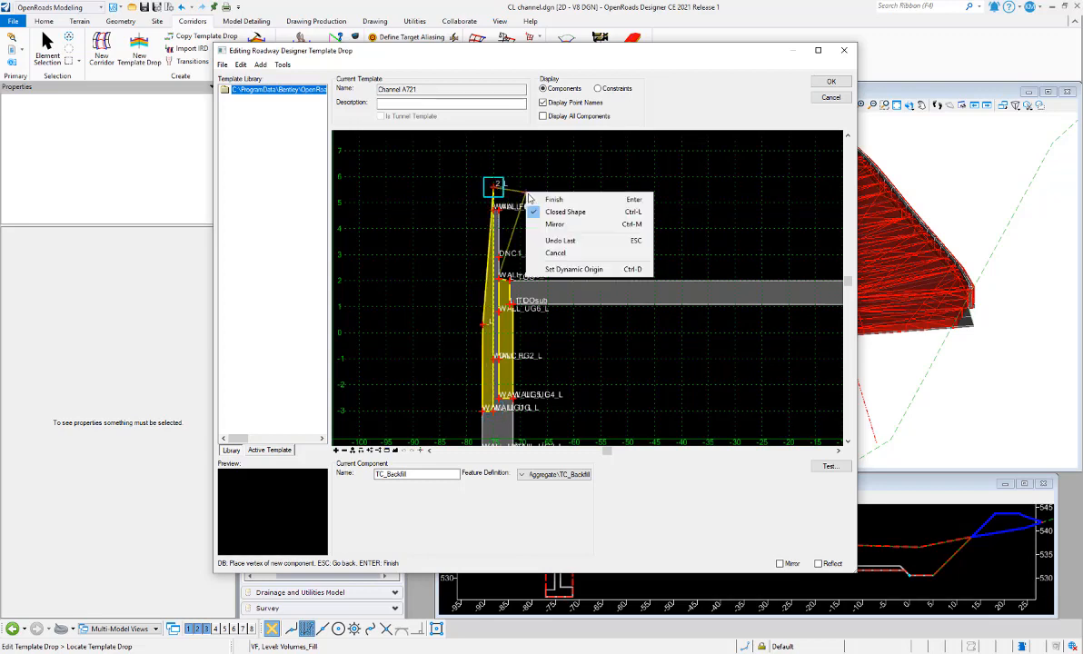
{"action": "left_click", "coordinate": [551, 199]}
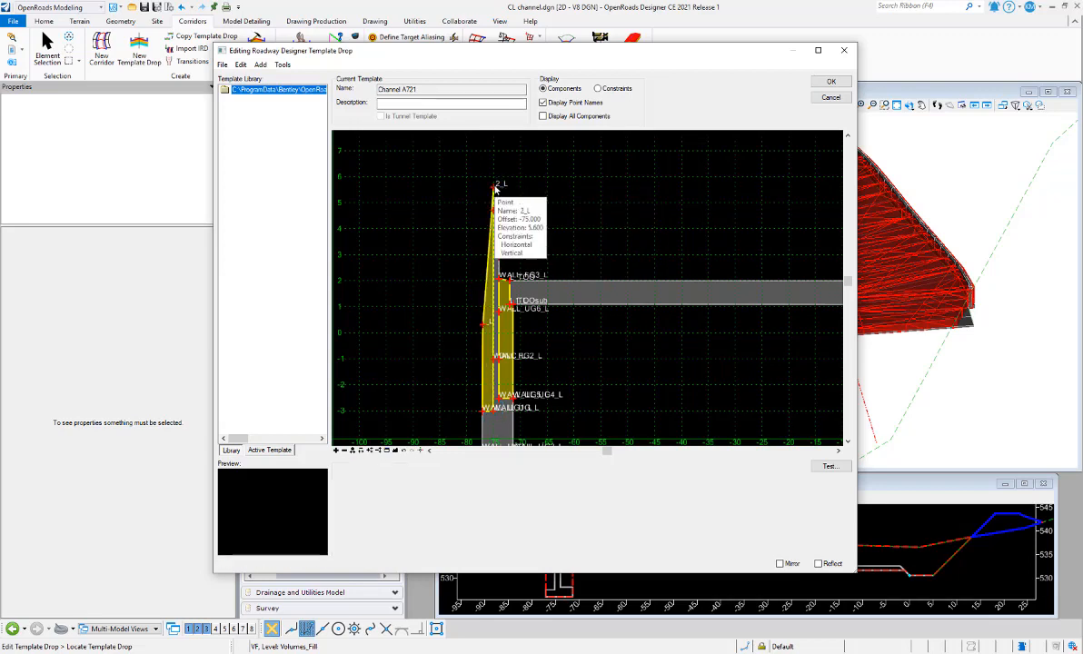
Change the outer backfill peak point's second constraint to Project To Surface, any direction, using the active surface.
{"action": "right_click", "coordinate": [494, 188]}
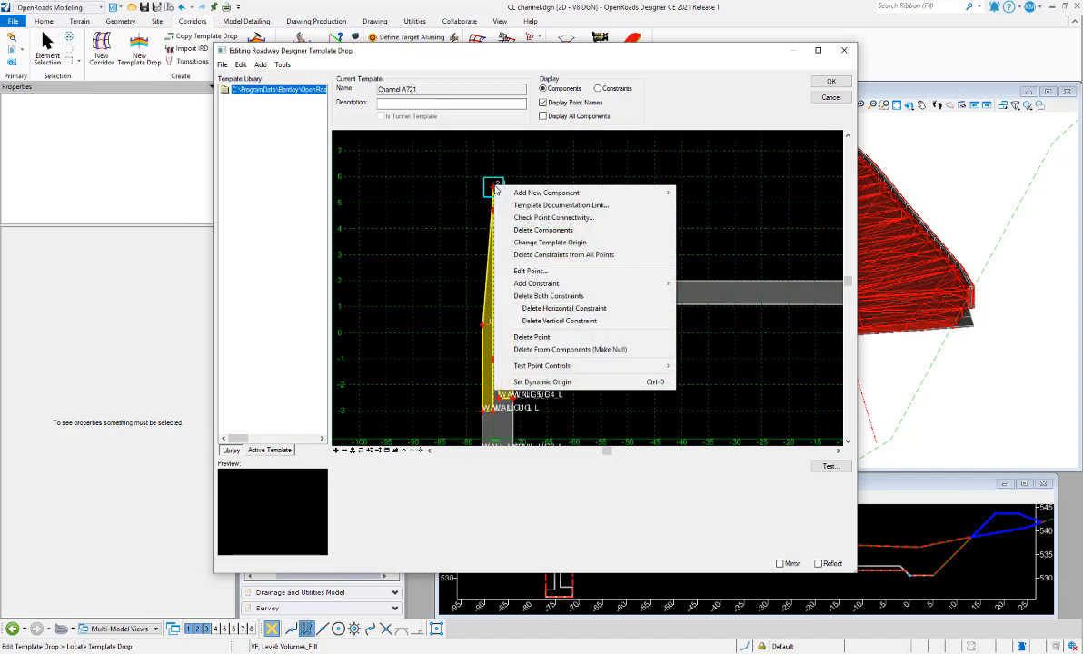
{"action": "left_click", "coordinate": [515, 272]}
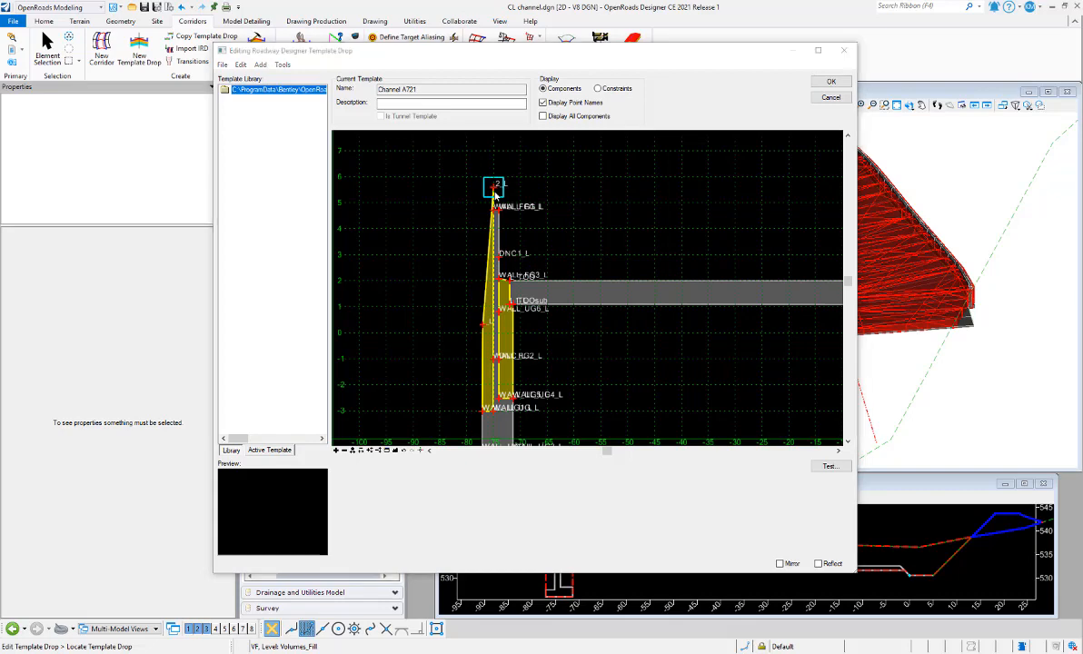
{"action": "left_click", "coordinate": [939, 370]}
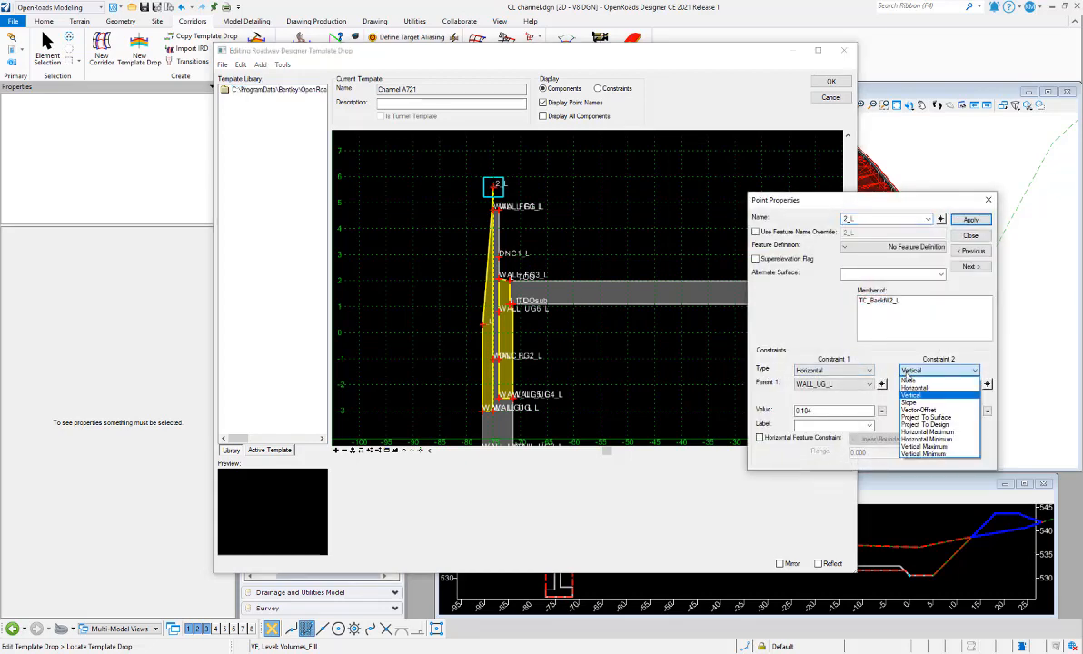
{"action": "left_click", "coordinate": [918, 419]}
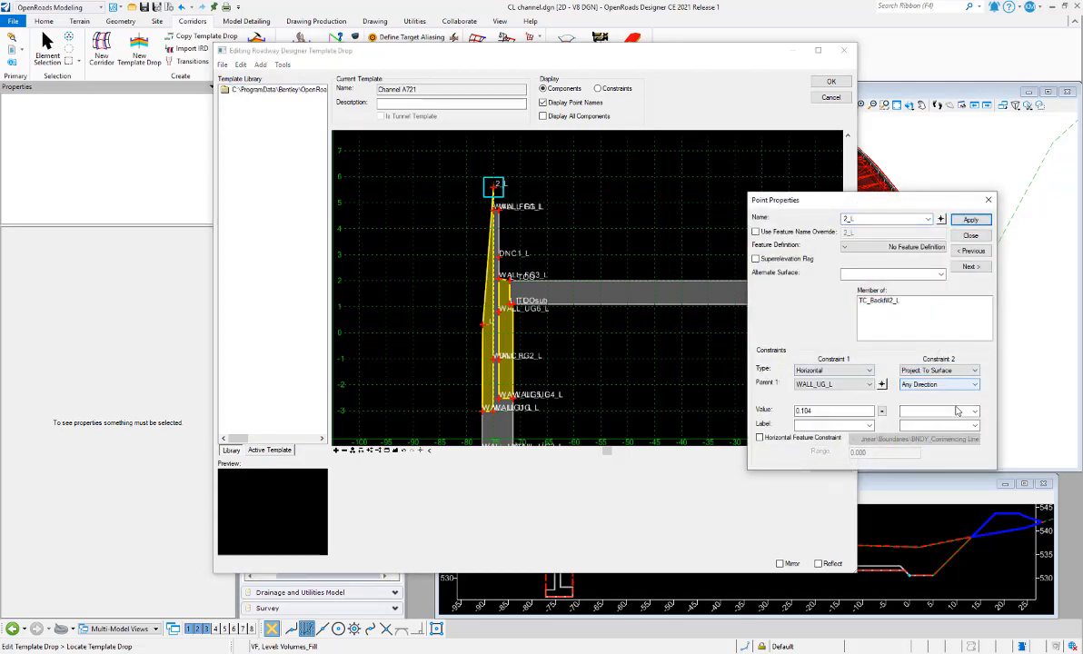
{"action": "left_click", "coordinate": [975, 412]}
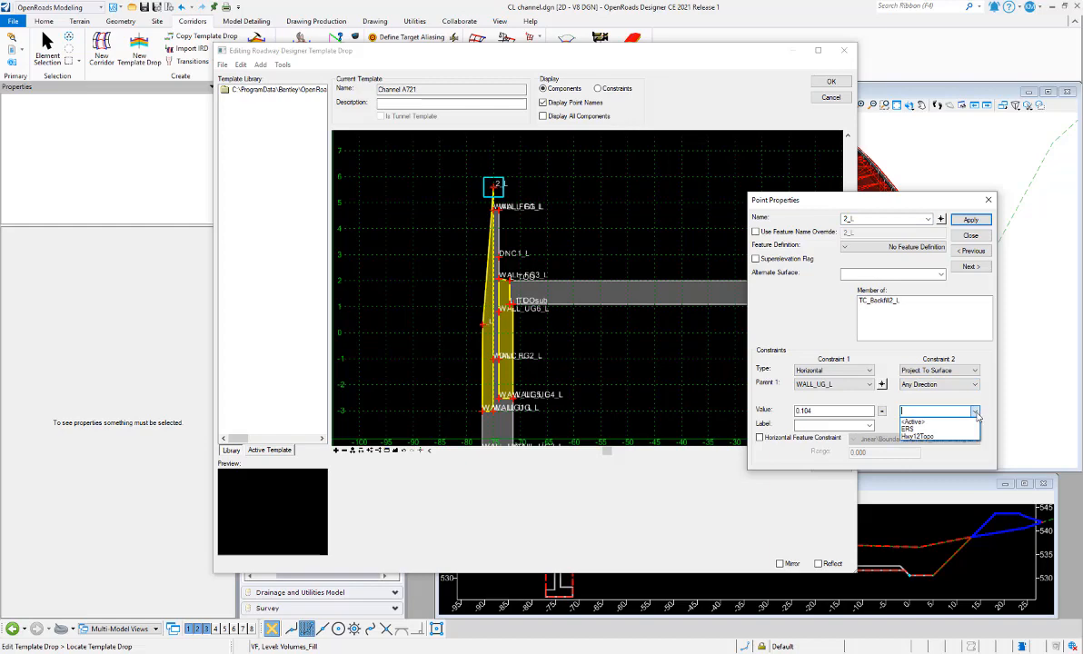
{"action": "left_click", "coordinate": [924, 421]}
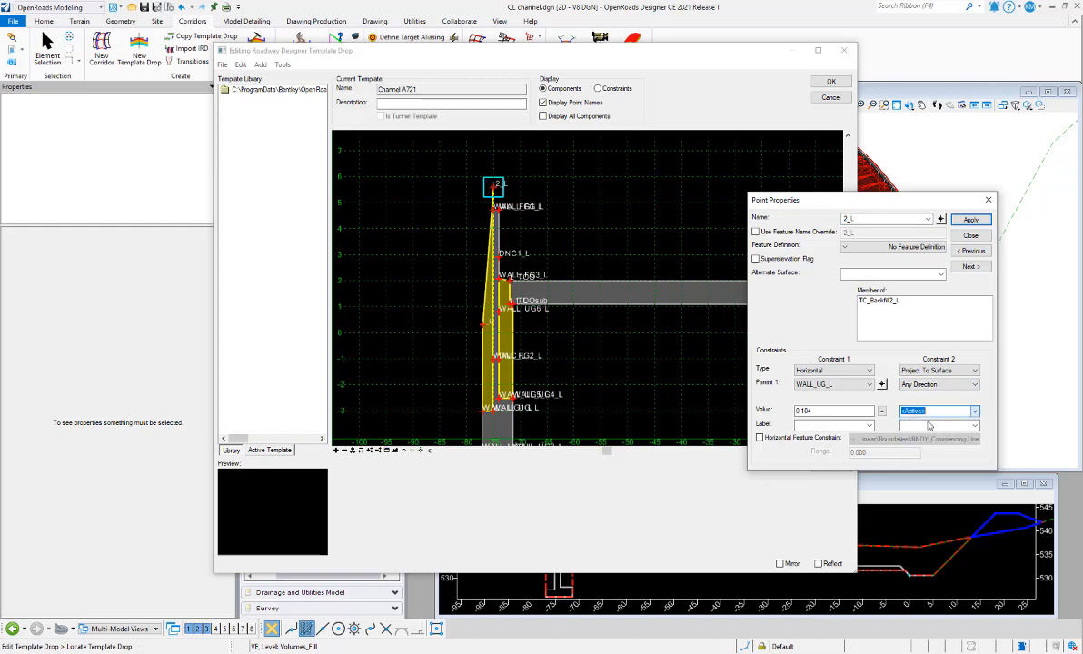
{"action": "left_click", "coordinate": [970, 236]}
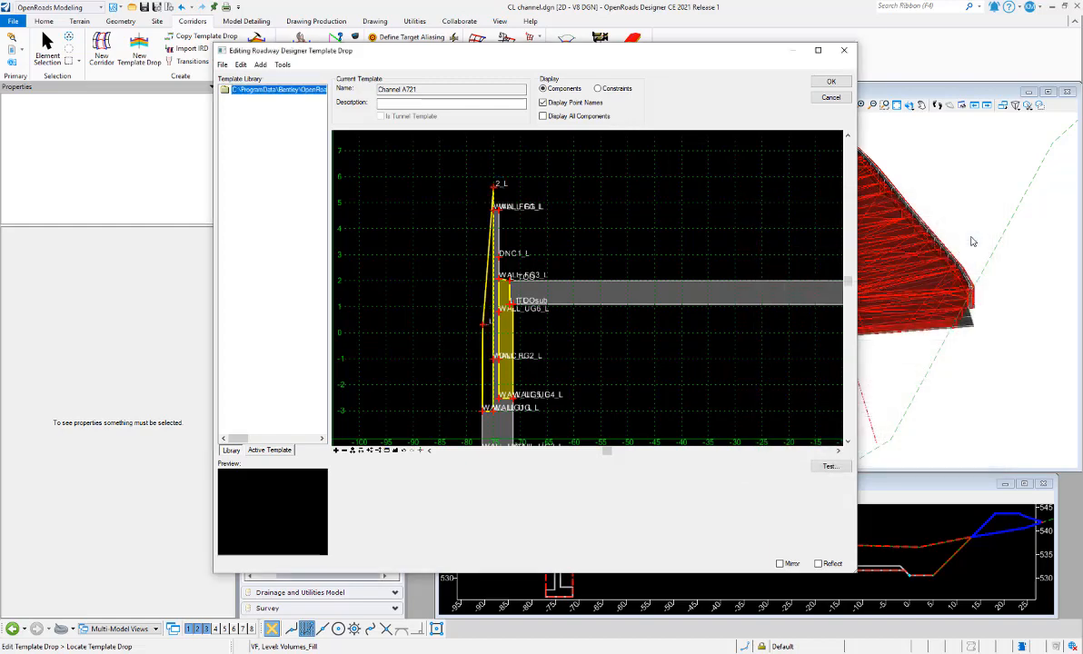
Test the template's end conditions against the active terrain at 0.00% surface slope and examine how the outer backfill follows it.
{"action": "left_click", "coordinate": [828, 468]}
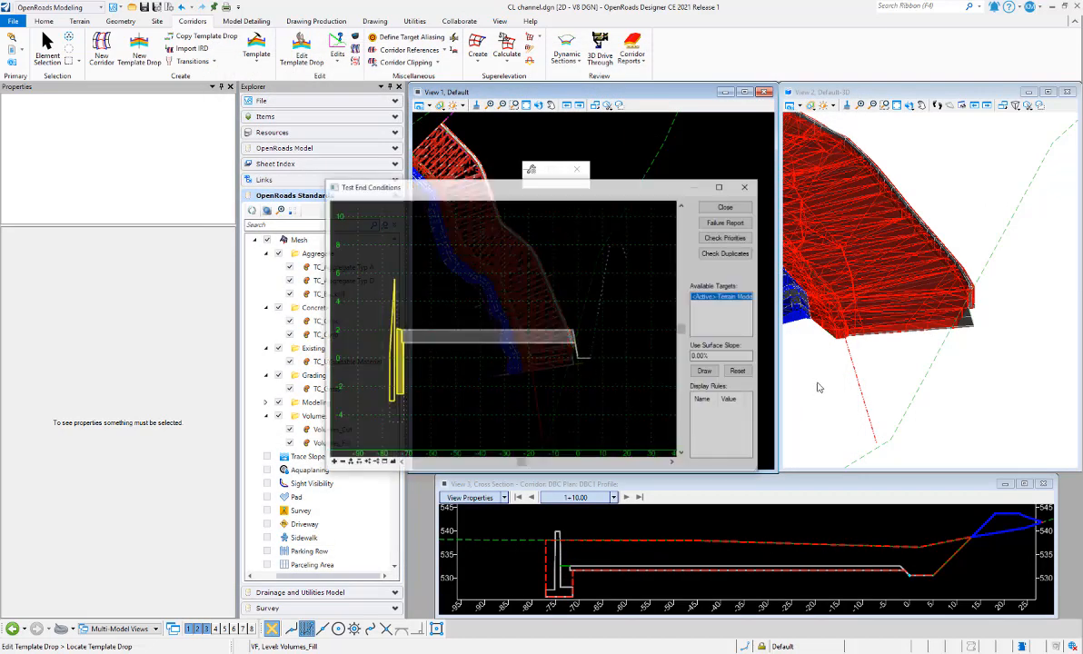
{"action": "left_click", "coordinate": [707, 371]}
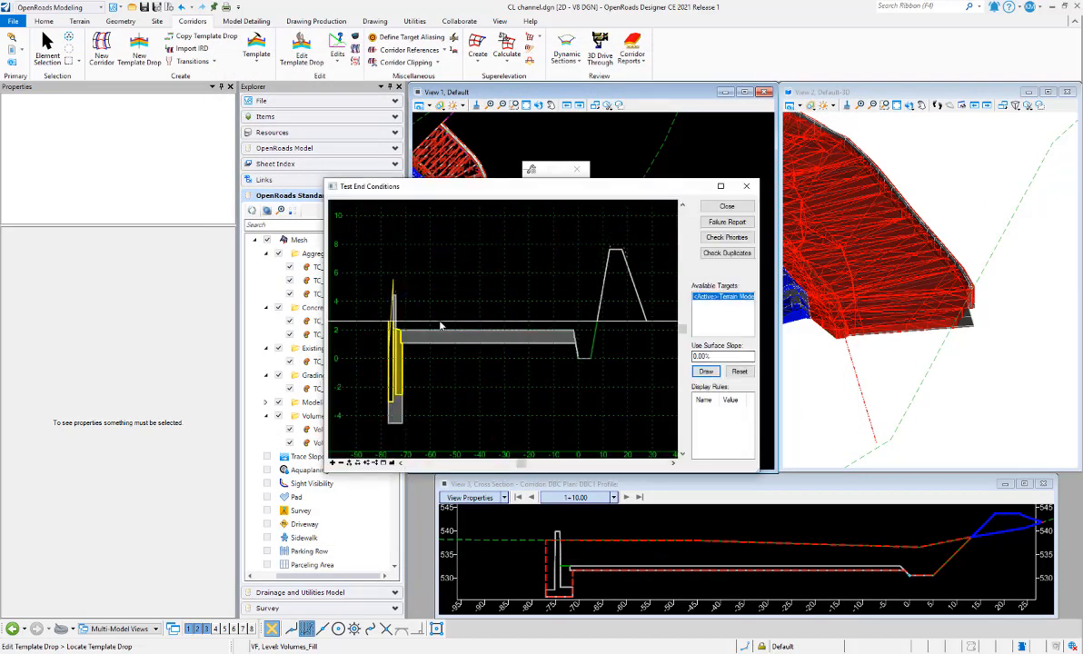
{"action": "scroll", "coordinate": [384, 336], "scroll_direction": "up", "scroll_amount": 2}
{"action": "scroll", "coordinate": [384, 336], "scroll_direction": "up", "scroll_amount": 1}
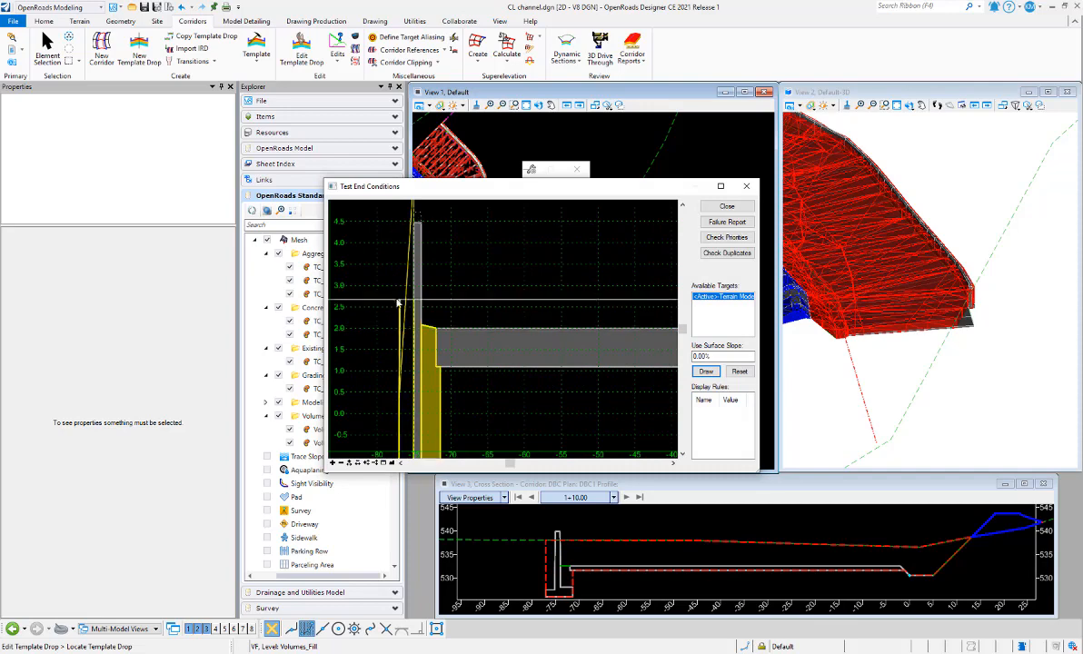
{"action": "scroll", "coordinate": [399, 259], "scroll_direction": "down", "scroll_amount": 2}
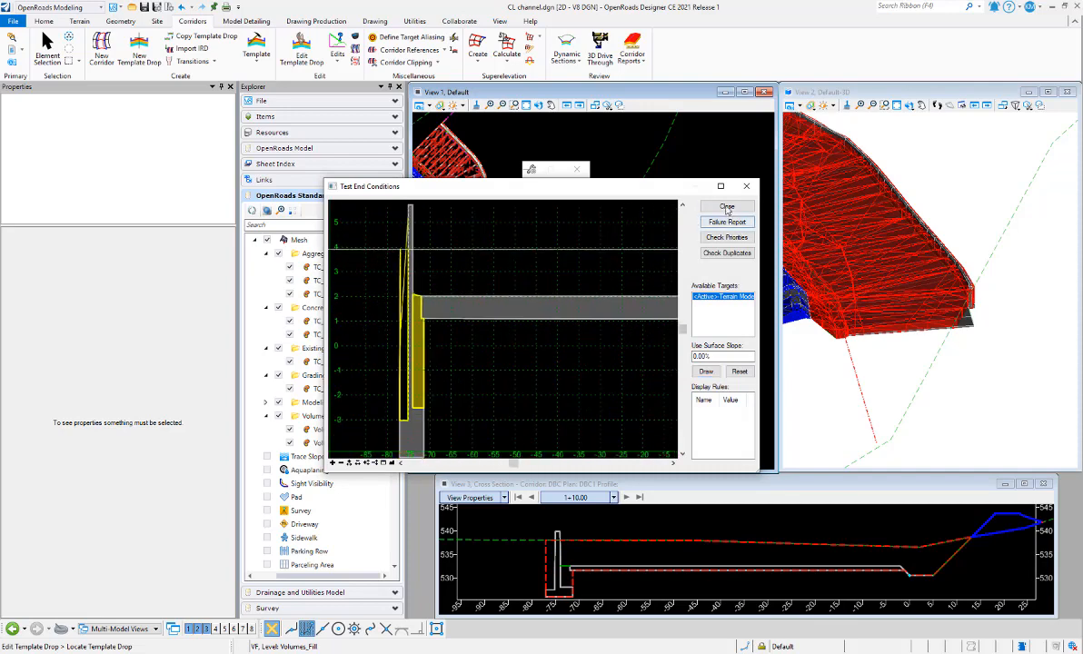
{"action": "left_click", "coordinate": [726, 208]}
Accept the template drop edits and inspect the backfill around the wall in the corridor cross section.
{"action": "left_click", "coordinate": [831, 81]}
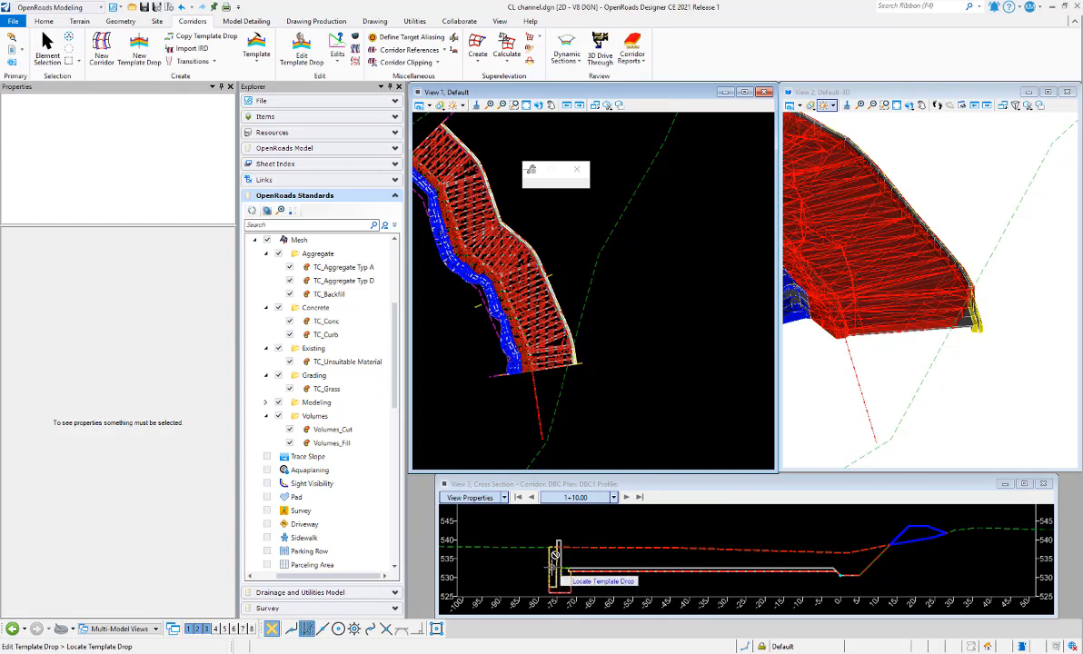
{"action": "scroll", "coordinate": [559, 563], "scroll_direction": "up", "scroll_amount": 2}
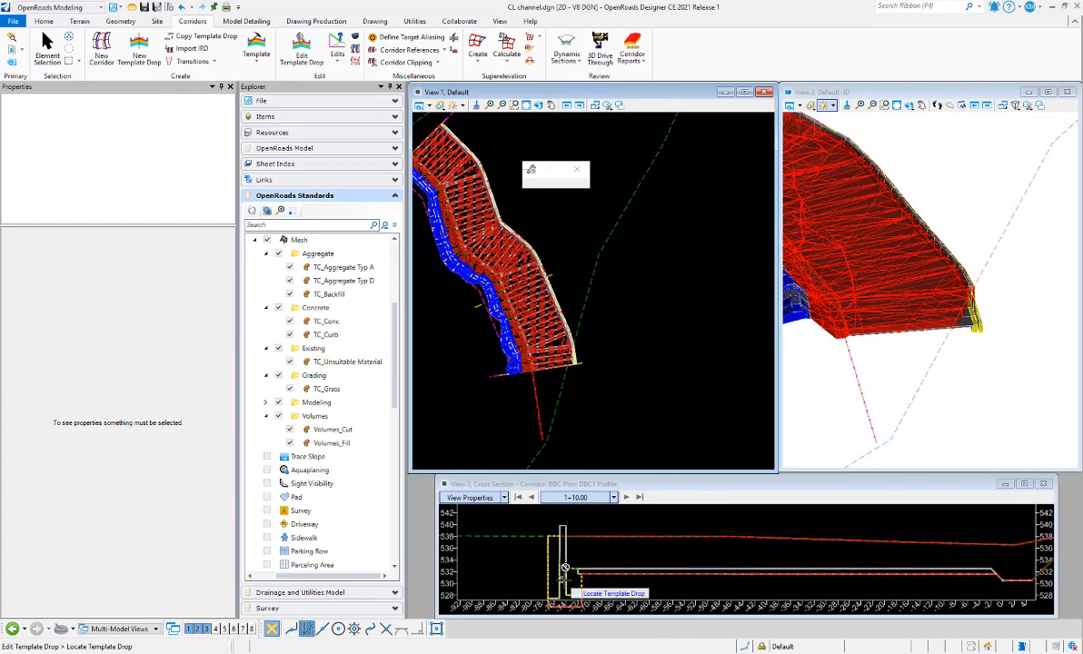